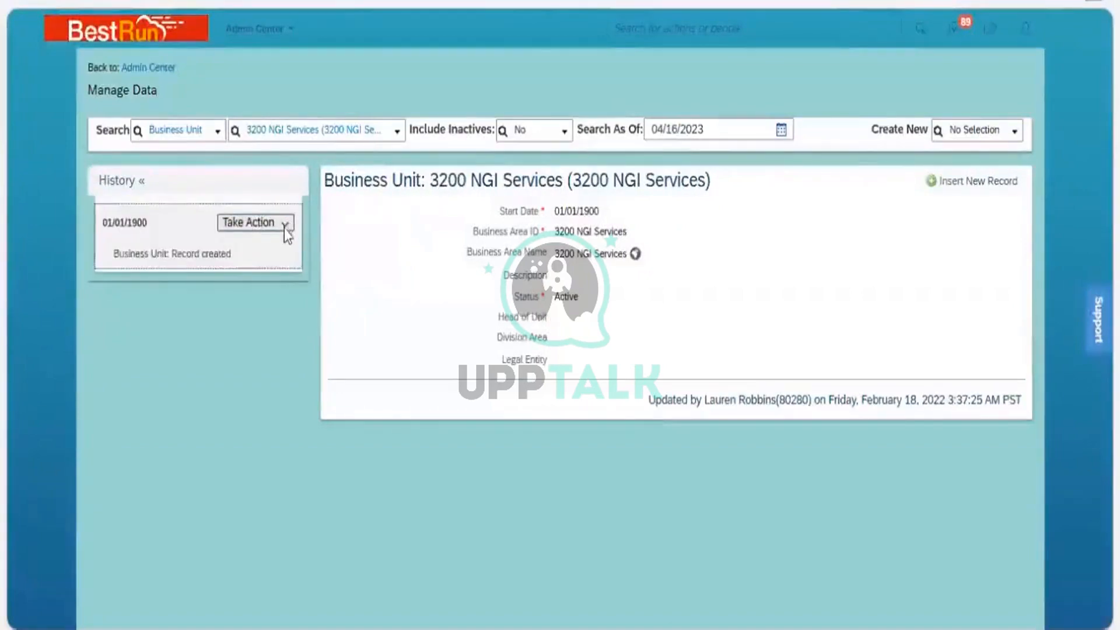
# - Open a correction of the 3200 NGI Services business unit's 01/01/1900 record and set its Division Area to 3200 Share Services
pyautogui.click(286, 236)
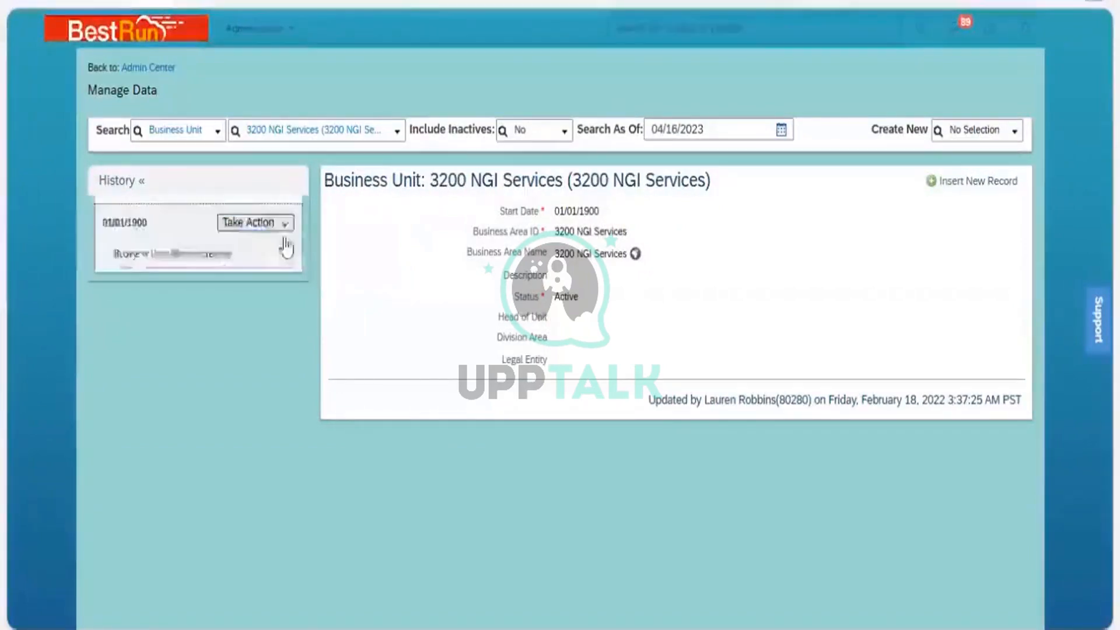
pyautogui.click(285, 236)
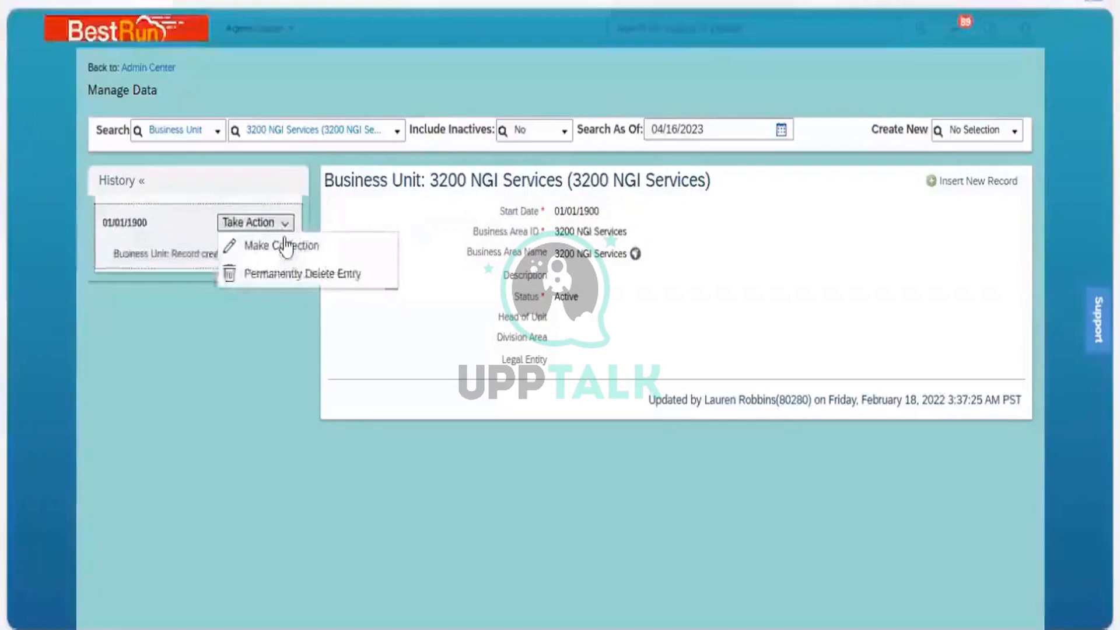
pyautogui.click(285, 245)
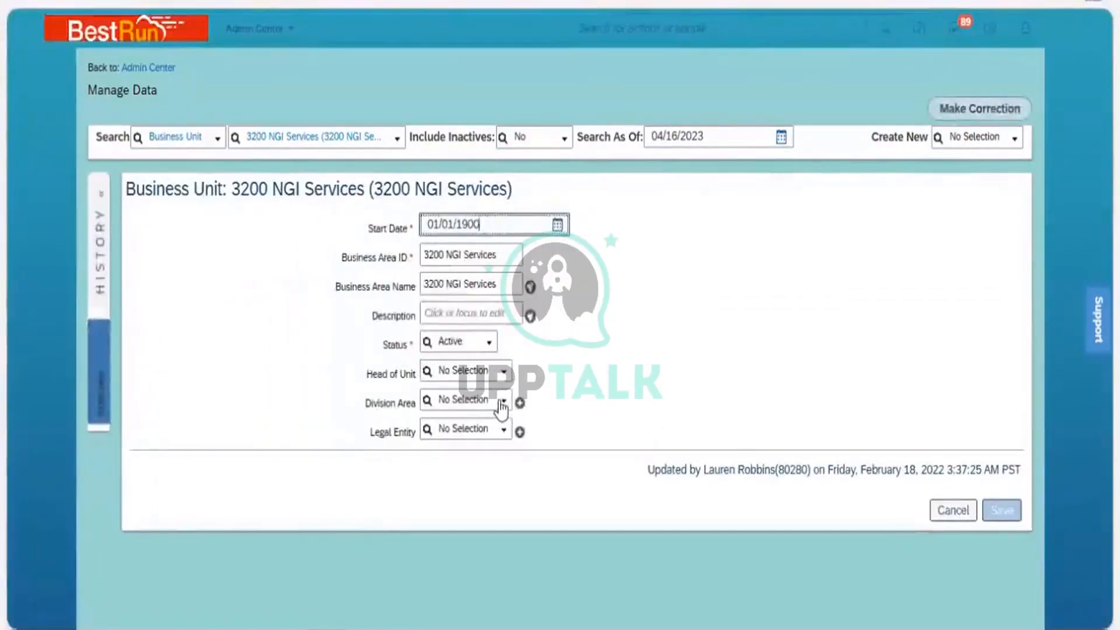
pyautogui.click(500, 409)
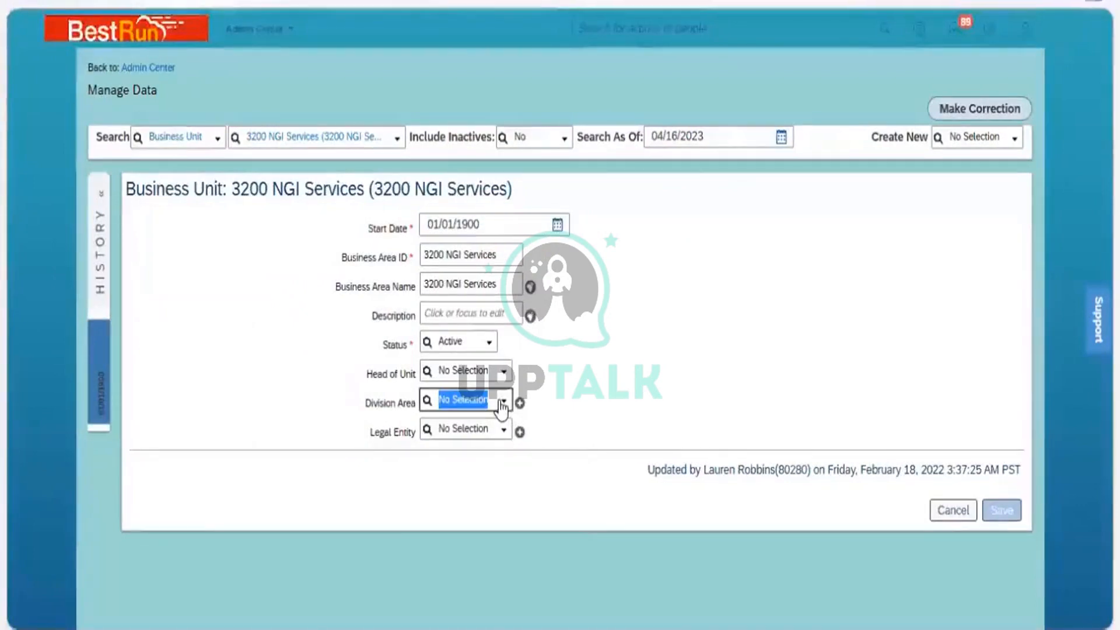
pyautogui.click(502, 402)
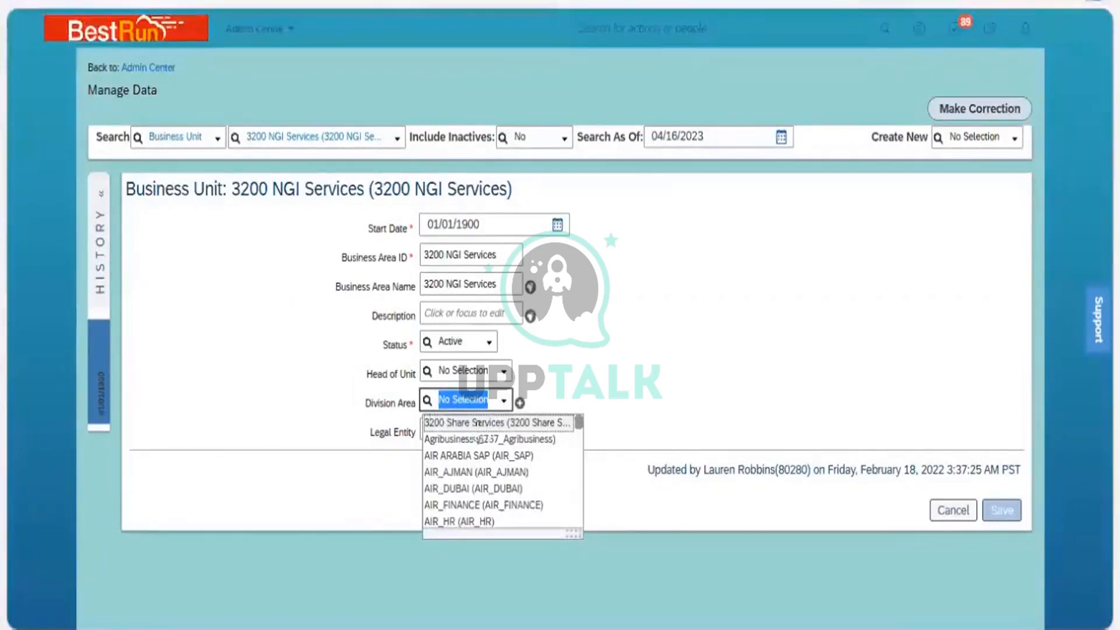
pyautogui.click(502, 421)
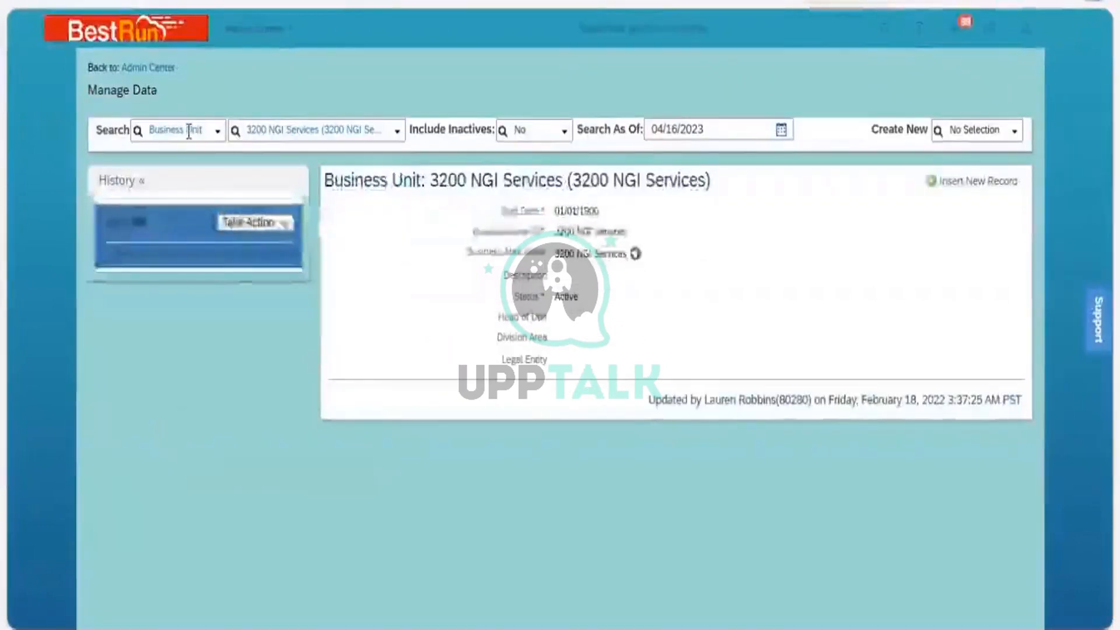
# - Change the Manage Data search to the Division object and look for its records
pyautogui.click(189, 129)
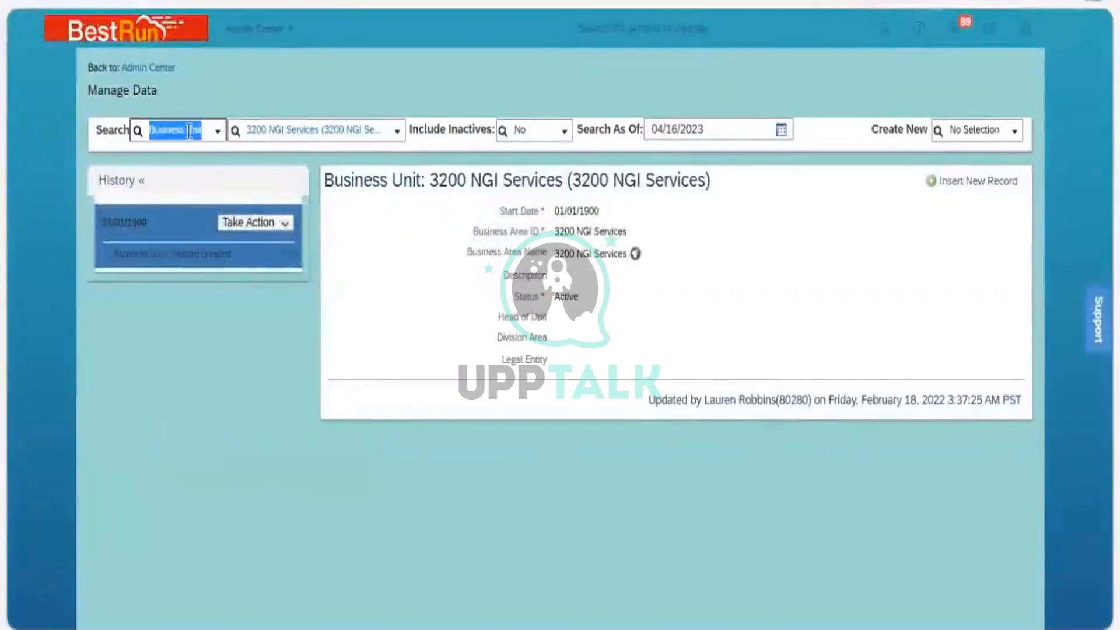
pyautogui.write('division')
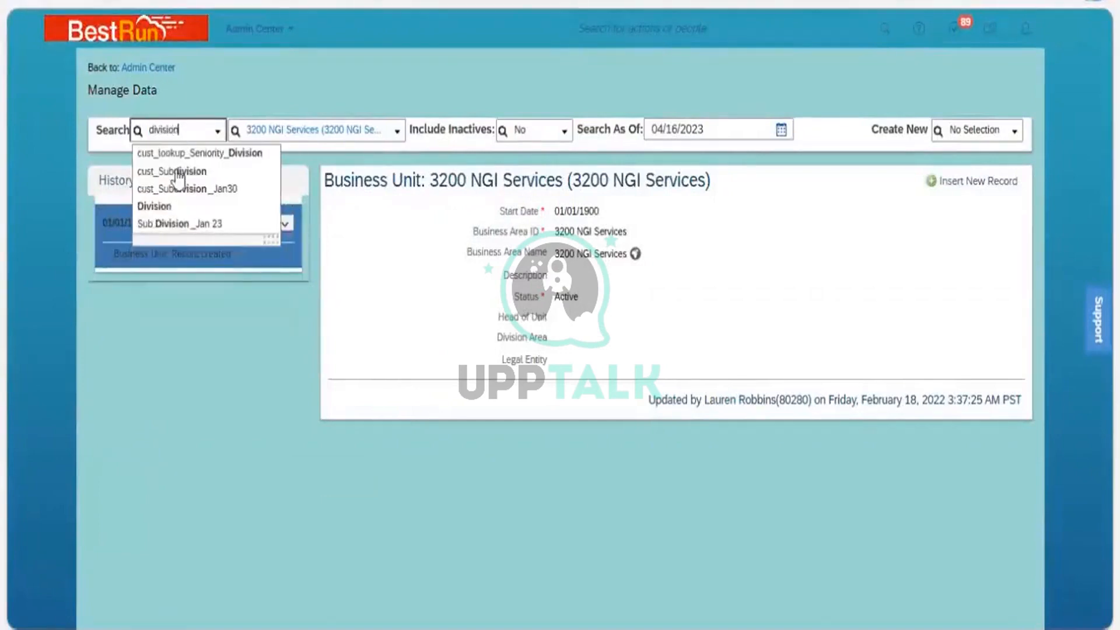
pyautogui.click(162, 209)
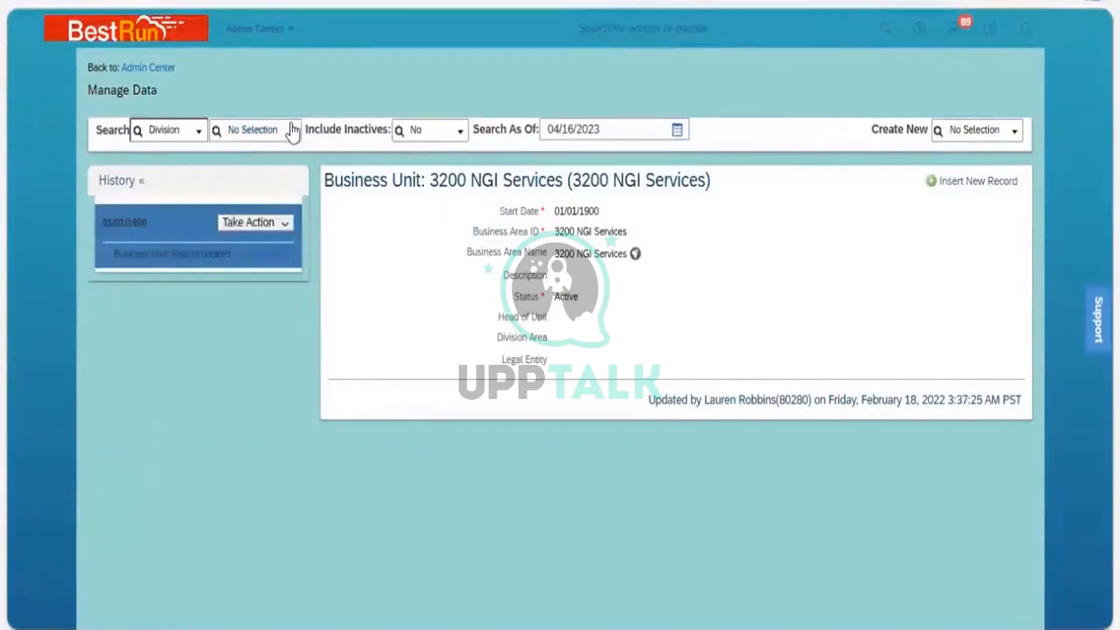
pyautogui.click(293, 133)
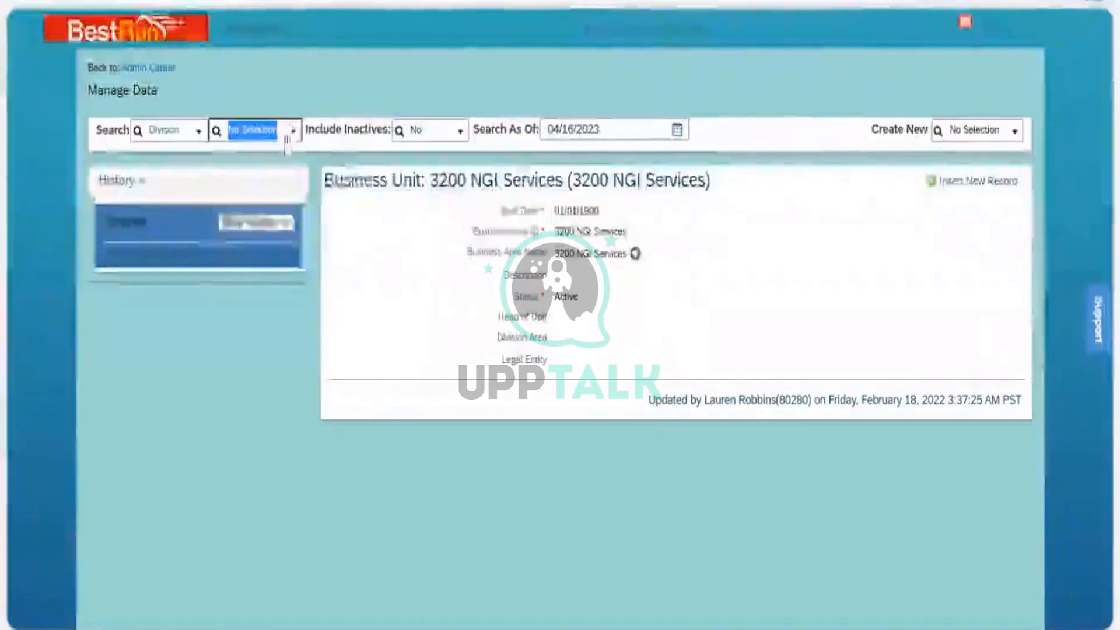
pyautogui.press('Return')
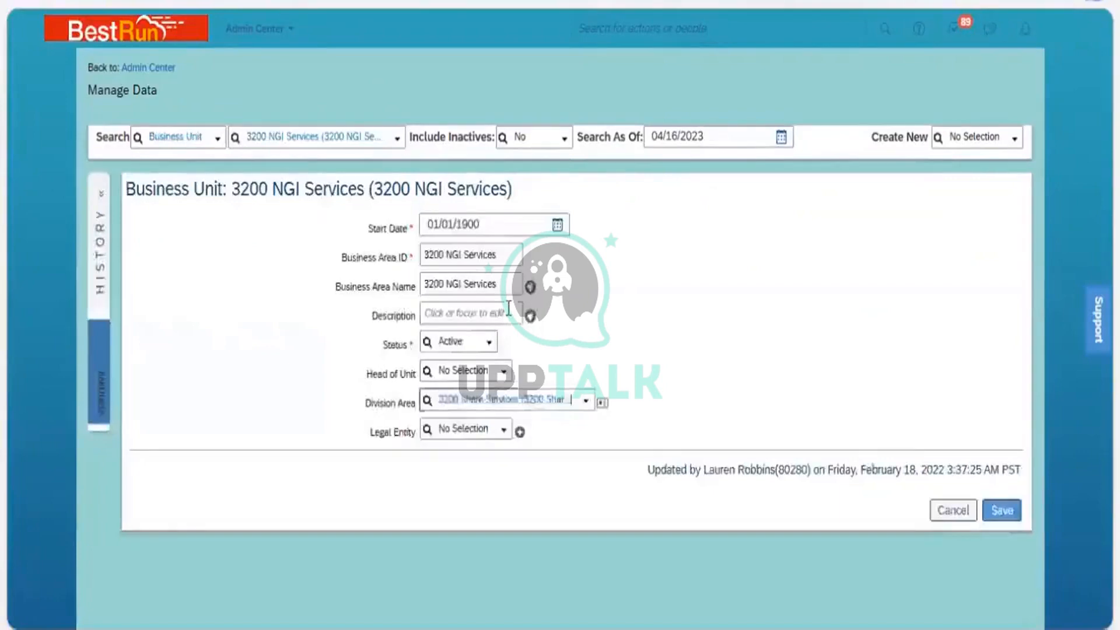
# - View the details of the 3200 Share Services division selected as the business unit's Division Area and close them
pyautogui.click(499, 401)
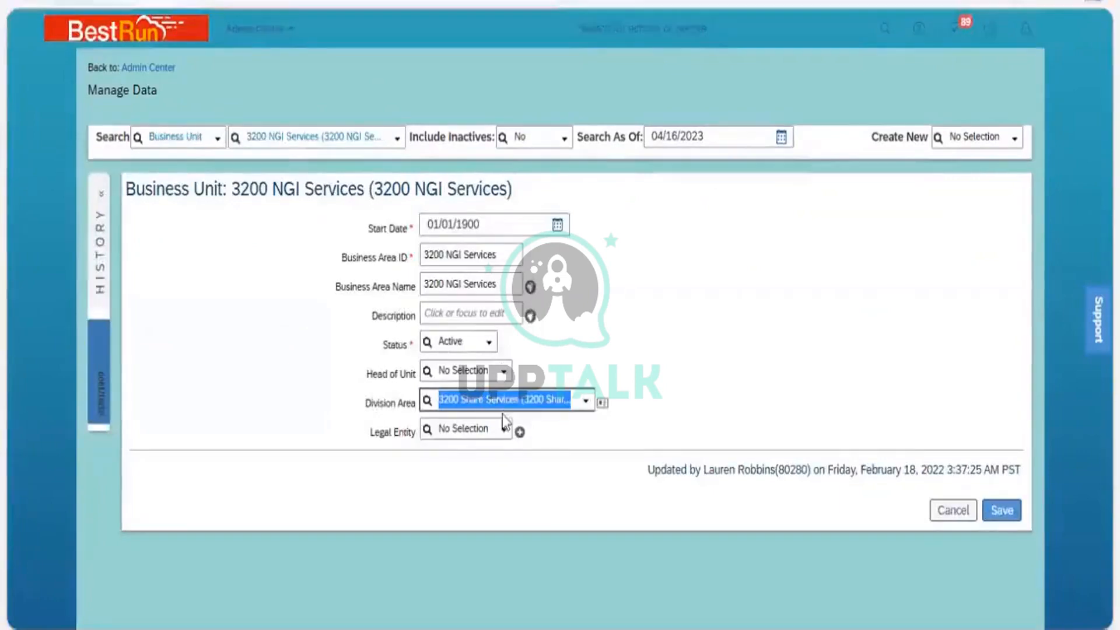
pyautogui.click(606, 405)
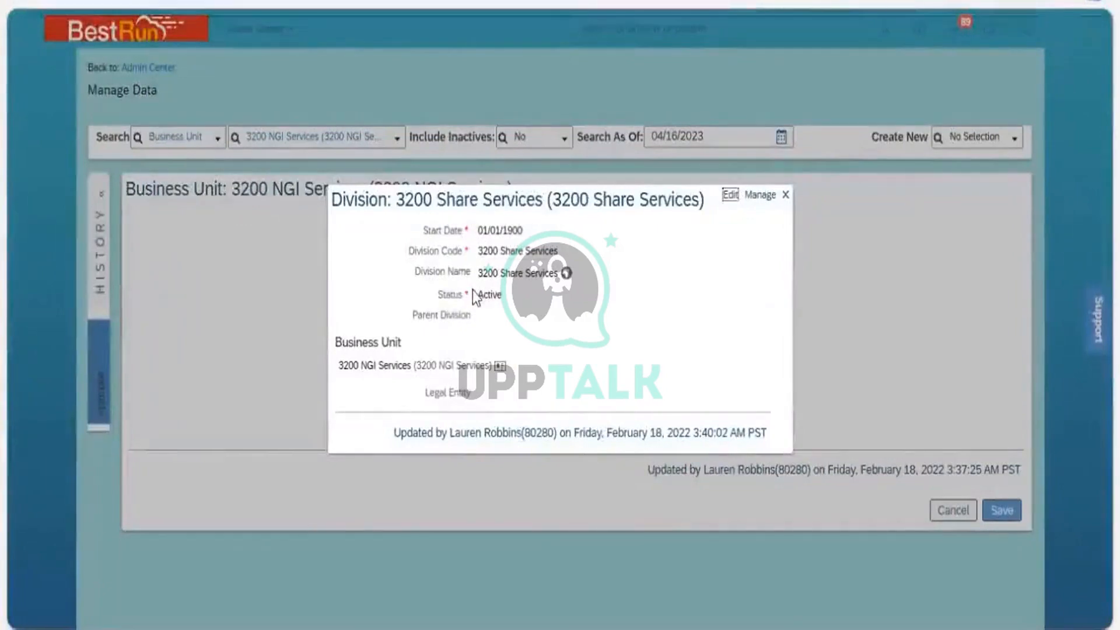
pyautogui.click(785, 194)
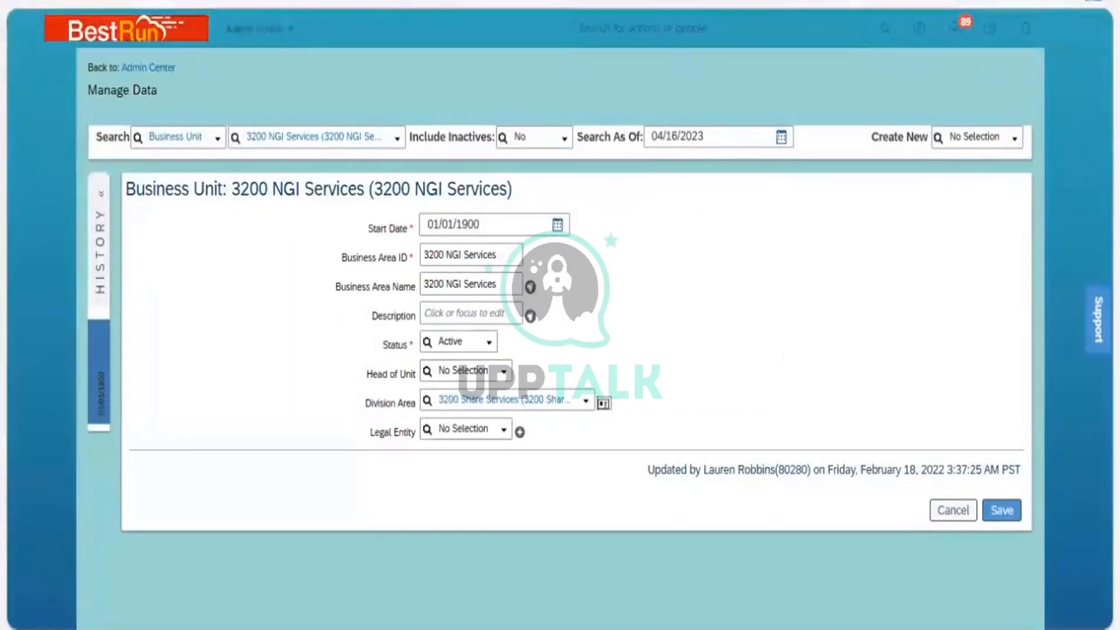
# - Open the Business Unit object definition for correction and delete its cust_divisionArea field
pyautogui.doubleClick(407, 220)
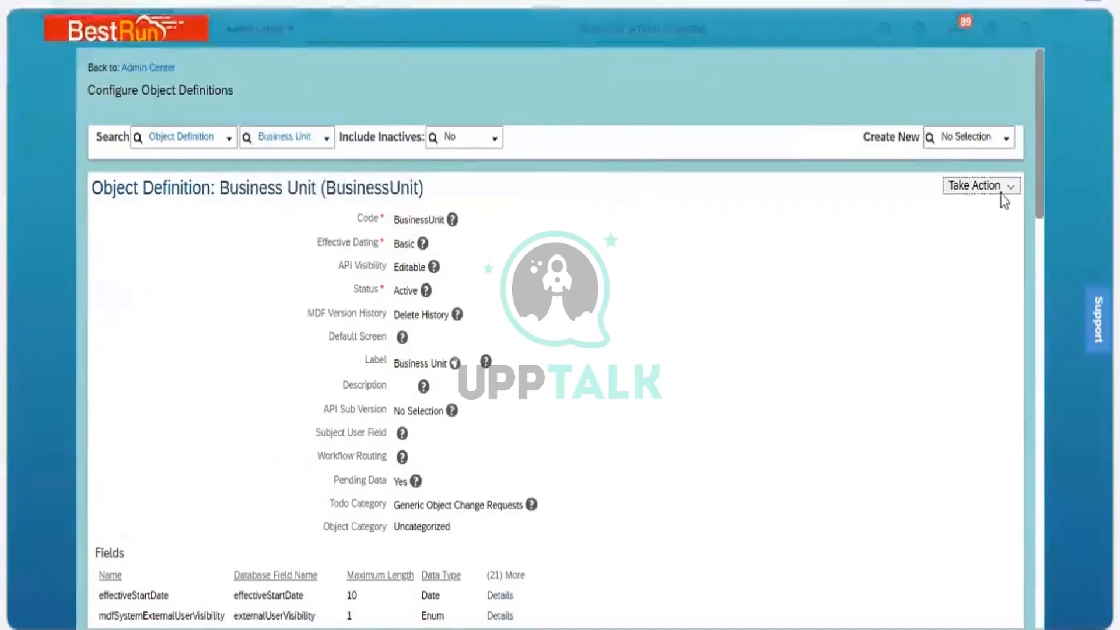
pyautogui.click(1011, 193)
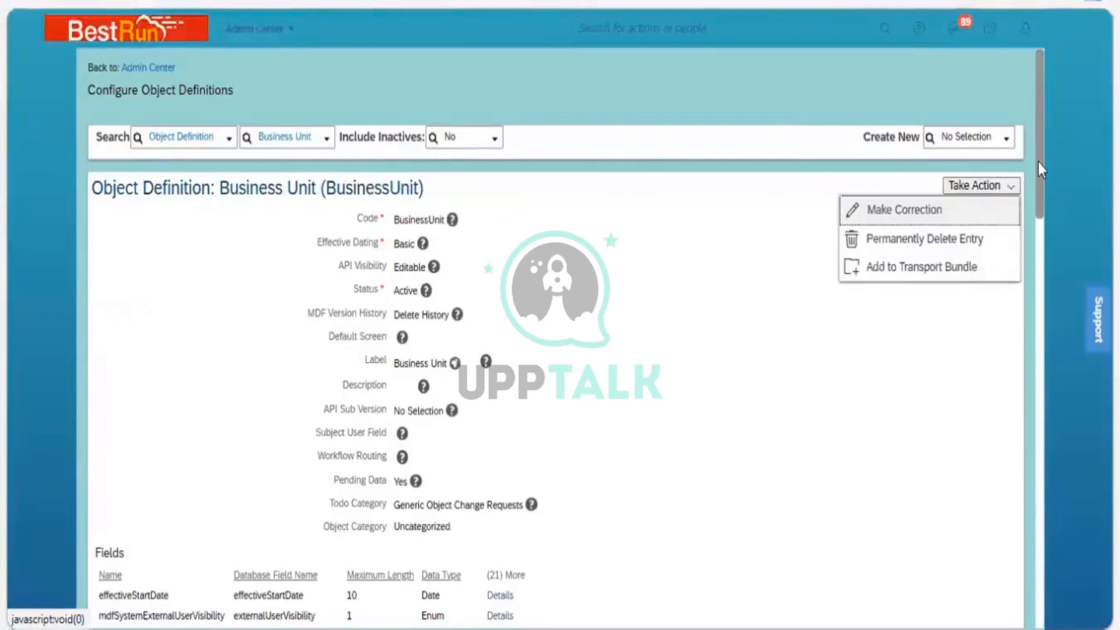
pyautogui.moveTo(1038, 164); pyautogui.dragTo(1038, 448)
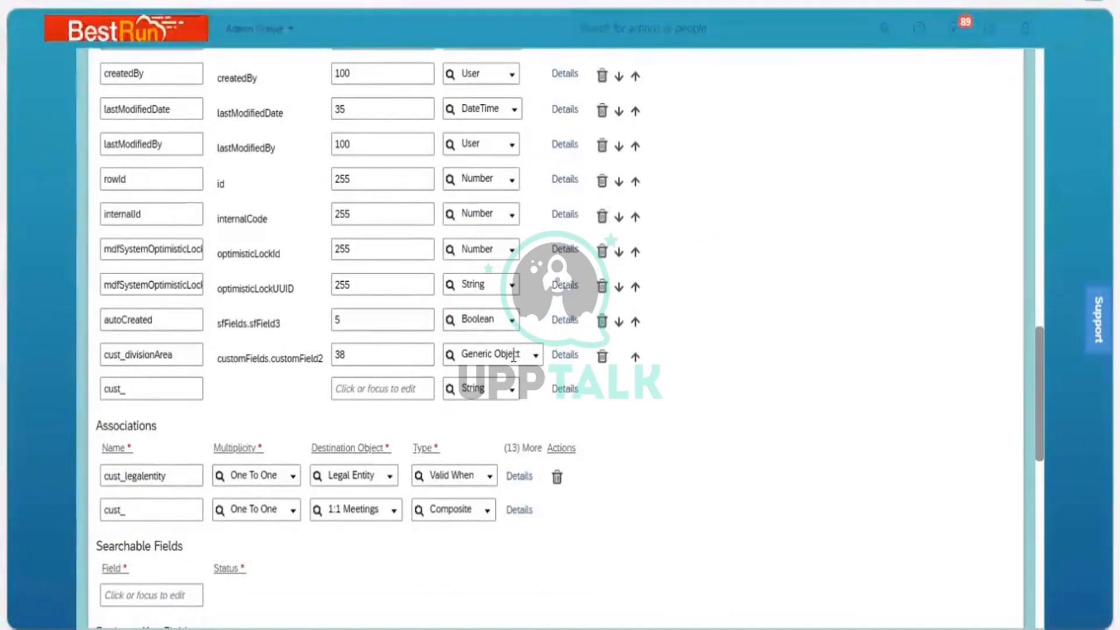
pyautogui.click(602, 357)
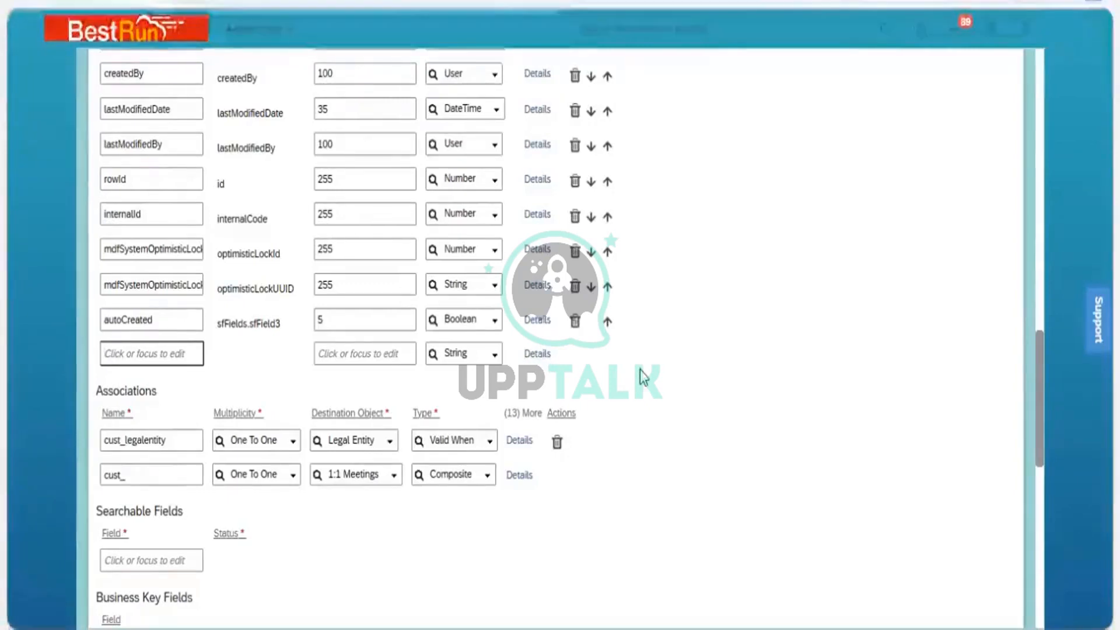
# - Set the data type of the empty field row to Foundation Object and check the Valid Values Source in its details
pyautogui.click(495, 355)
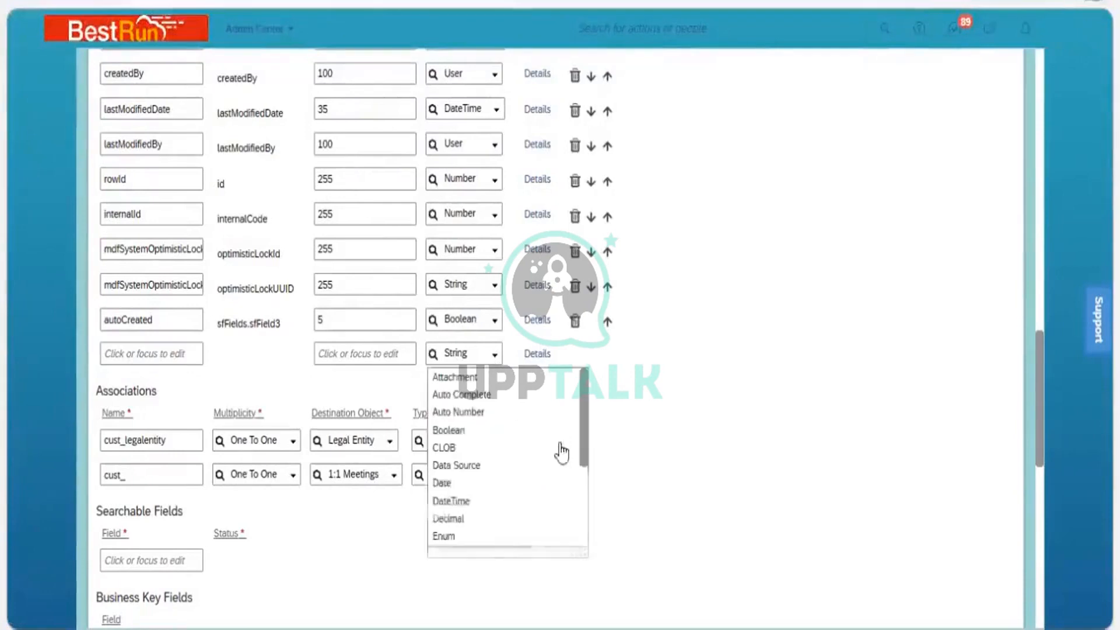
pyautogui.moveTo(584, 444); pyautogui.dragTo(582, 496)
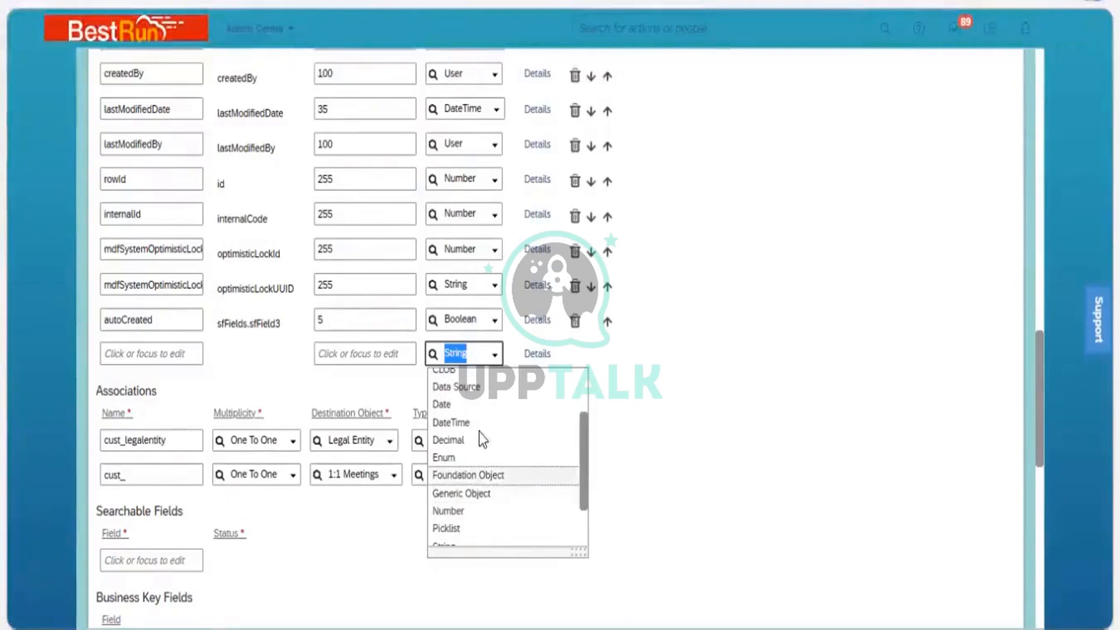
pyautogui.click(480, 477)
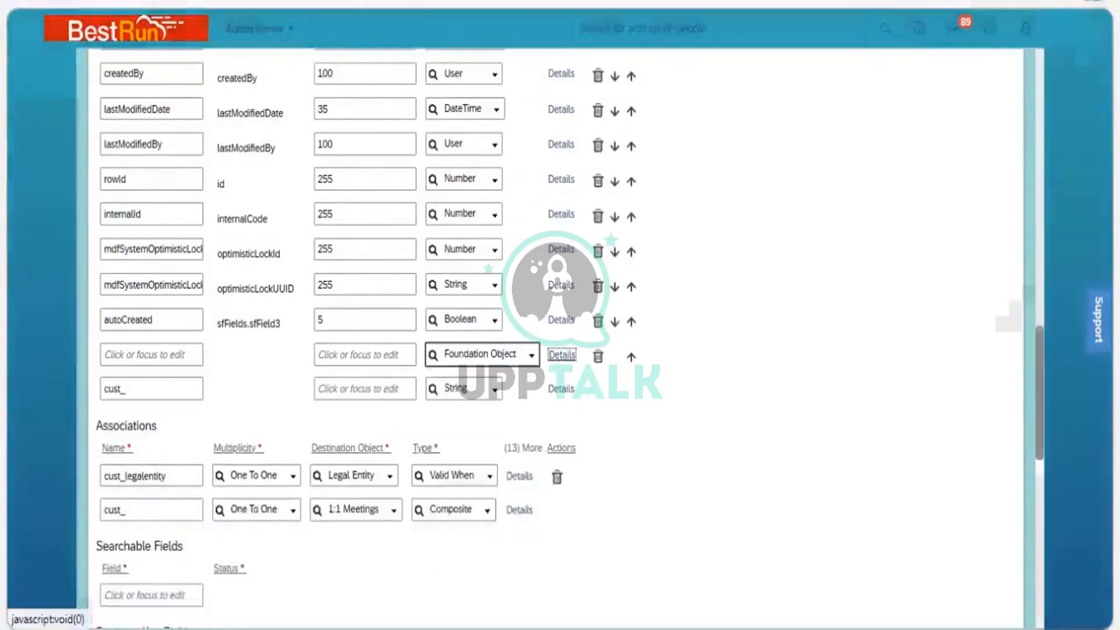
pyautogui.click(560, 356)
pyautogui.click(456, 197)
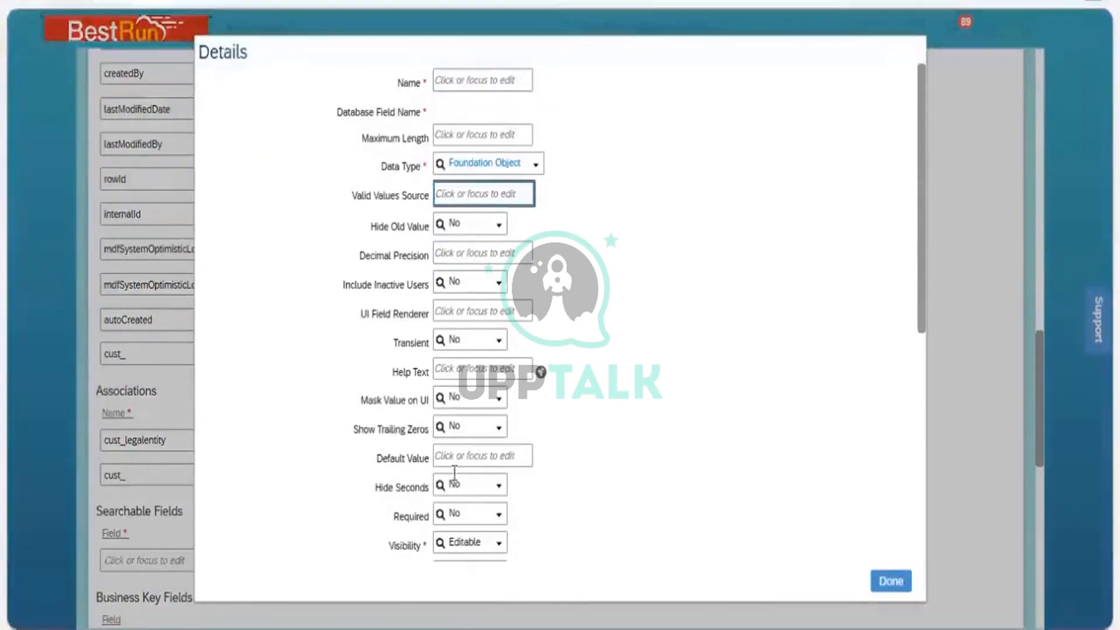
pyautogui.press('Escape')
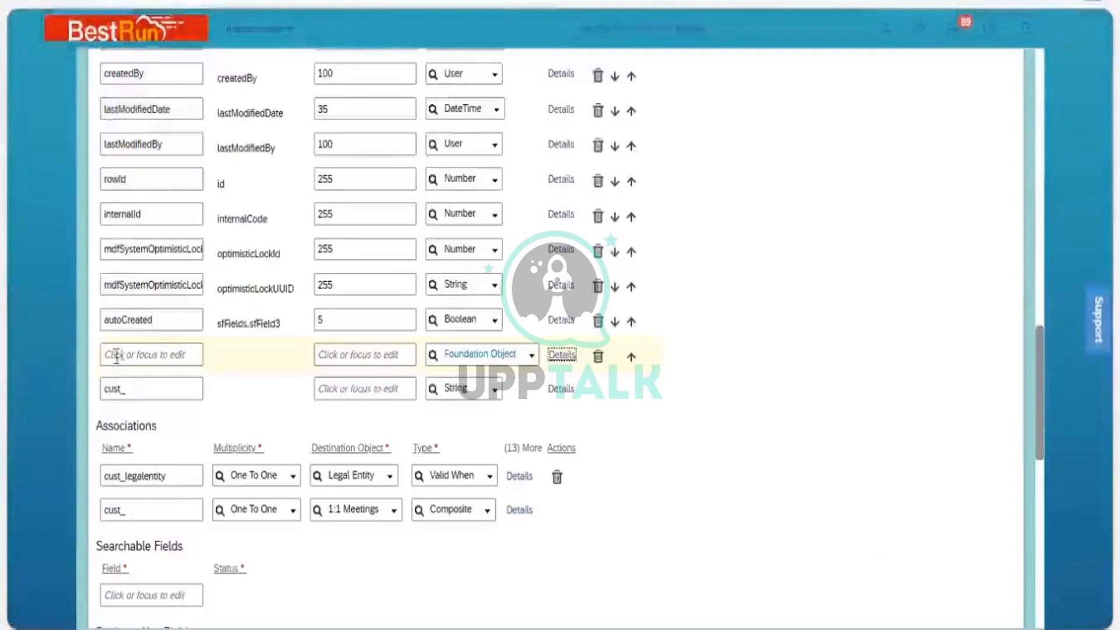
# - Name the new Foundation Object field Locationarea and set its maximum length to 32
pyautogui.hotkey('shift', 'Tab')
pyautogui.hotkey('shift', 'Tab')
pyautogui.hotkey('shift', 'Tab')
pyautogui.write('LOcat')
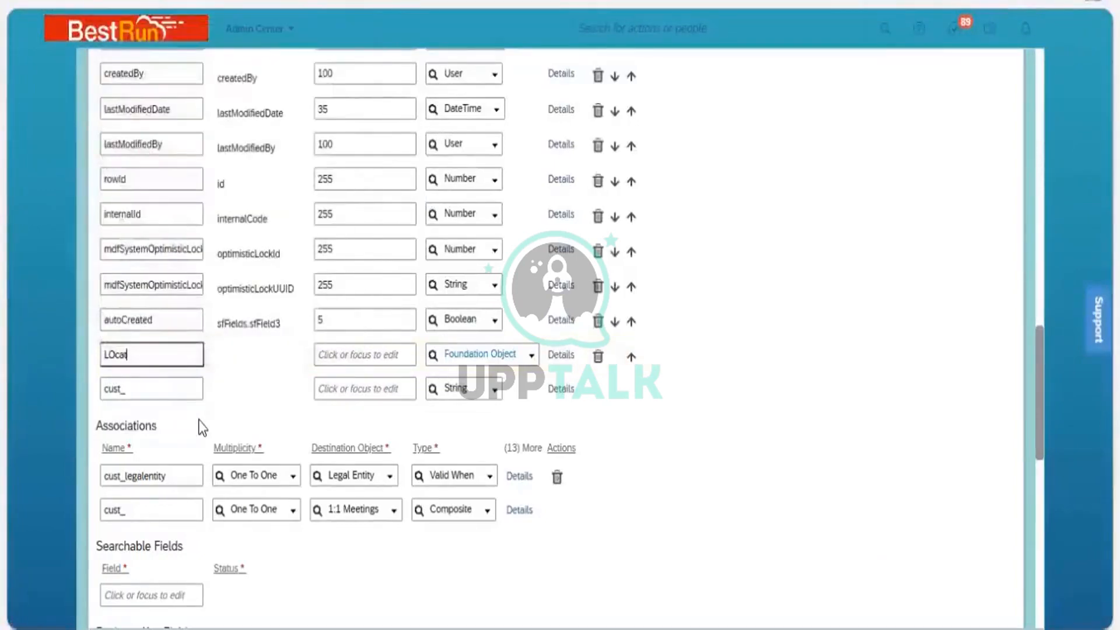
pyautogui.write('ion Area')
pyautogui.press('BackSpace')
pyautogui.press('BackSpace')
pyautogui.press('BackSpace')
pyautogui.press('BackSpace')
pyautogui.press('BackSpace')
pyautogui.press('BackSpace')
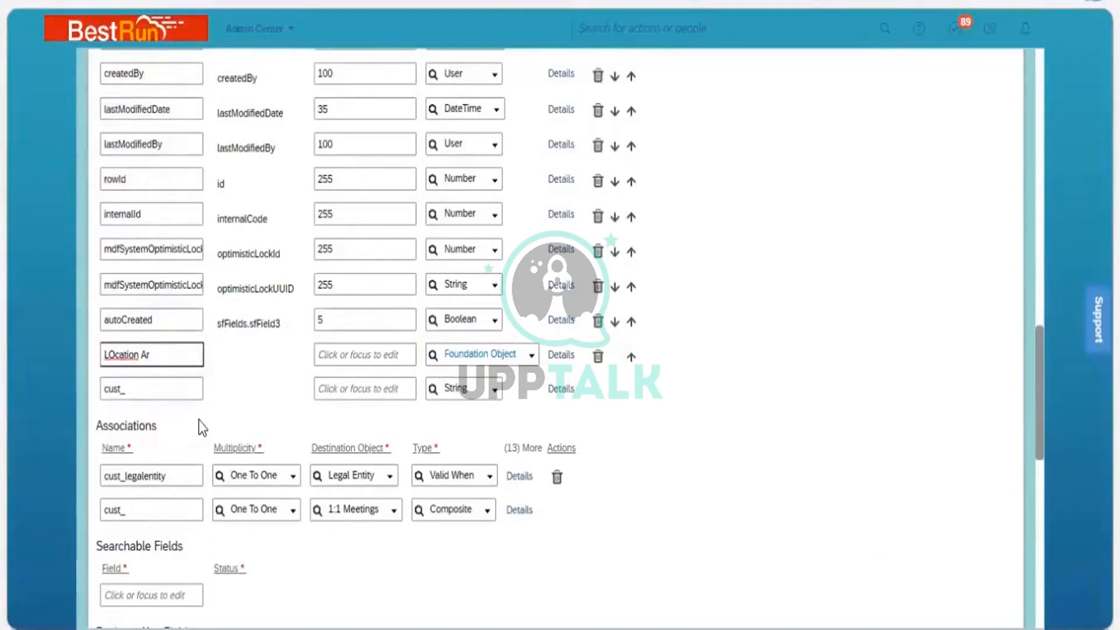
pyautogui.press('BackSpace')
pyautogui.press('BackSpace')
pyautogui.press('BackSpace')
pyautogui.press('BackSpace')
pyautogui.press('BackSpace')
pyautogui.press('BackSpace')
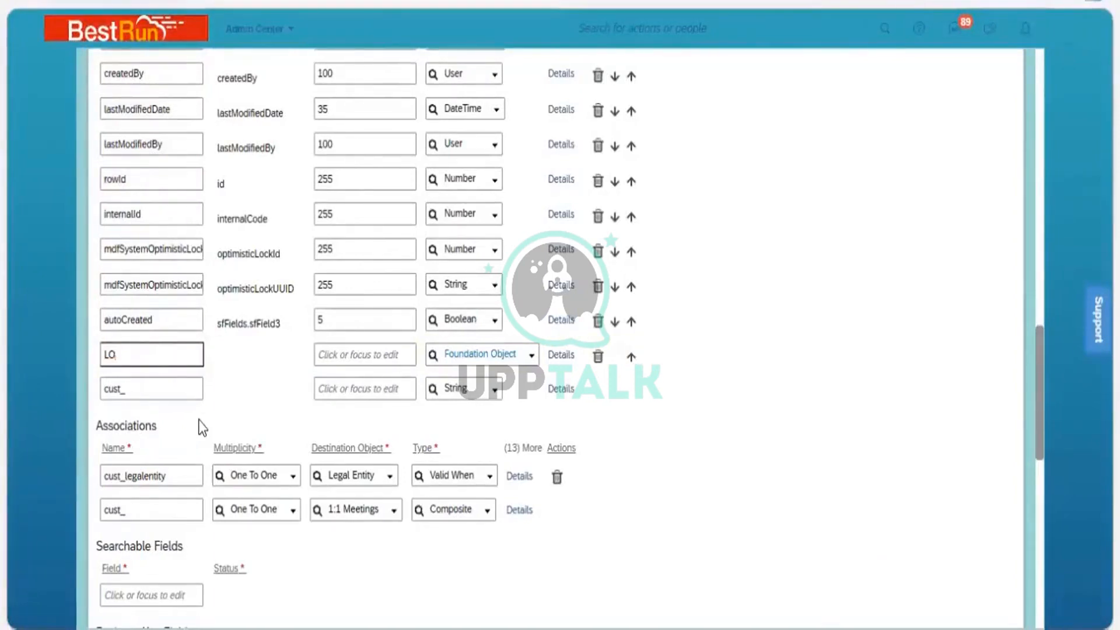
pyautogui.write('ocat')
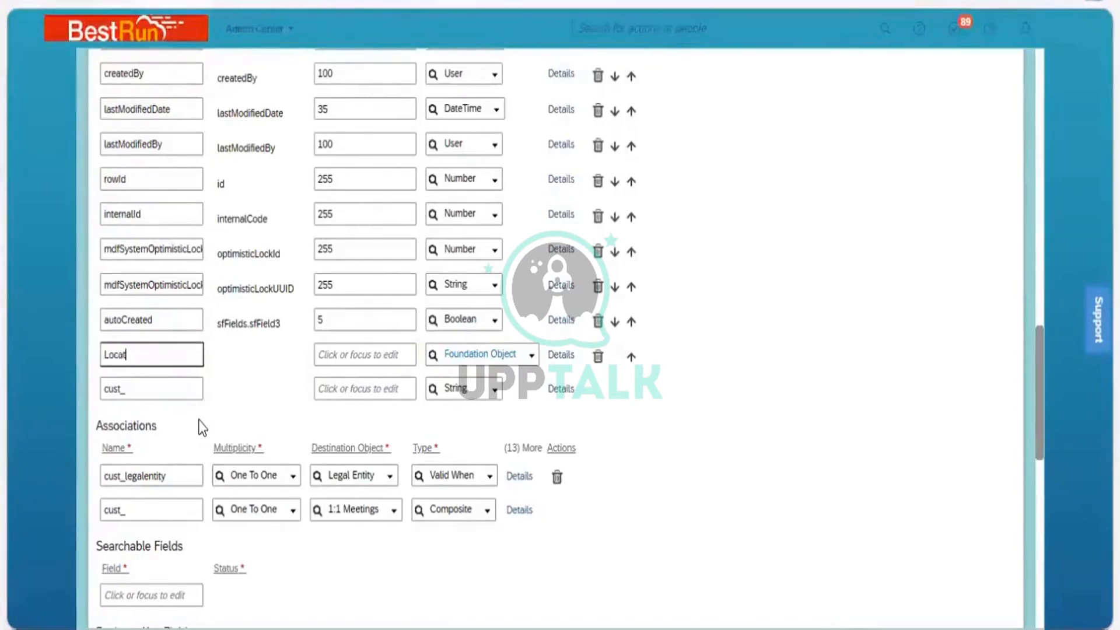
pyautogui.write('ionarea')
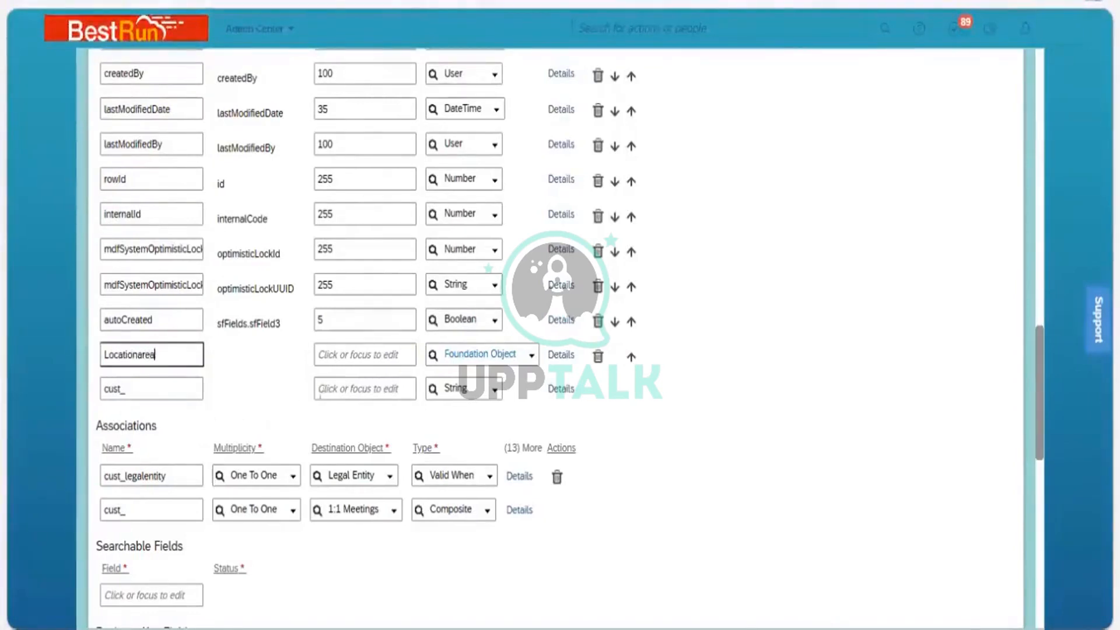
pyautogui.click(360, 353)
pyautogui.write('32')
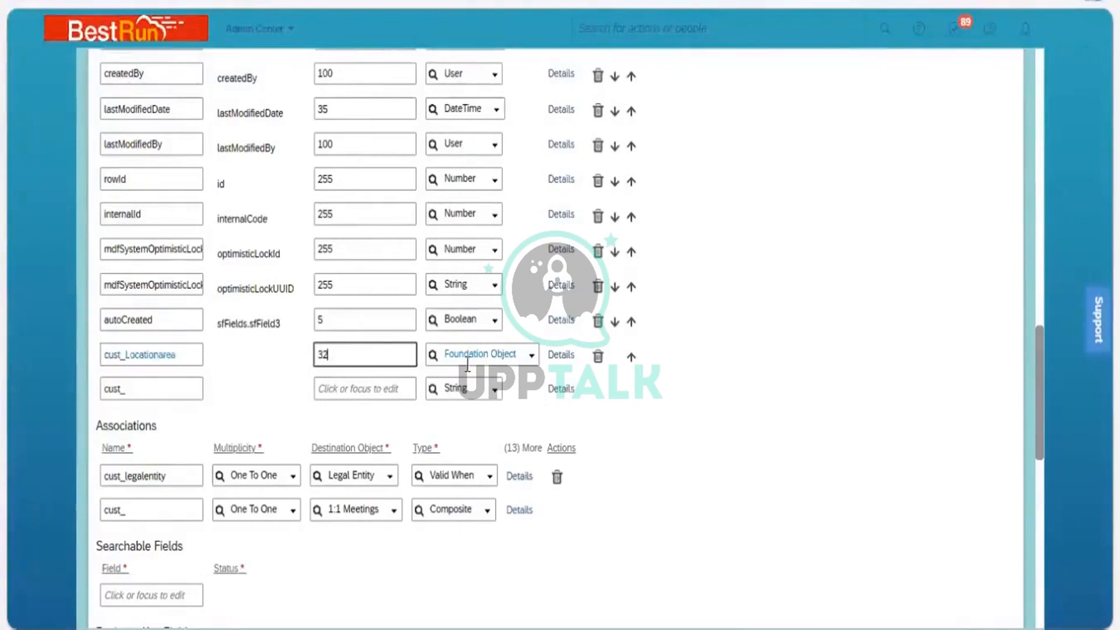
# - Label the Locationarea field "Location Area" in its details and accept the change
pyautogui.click(560, 355)
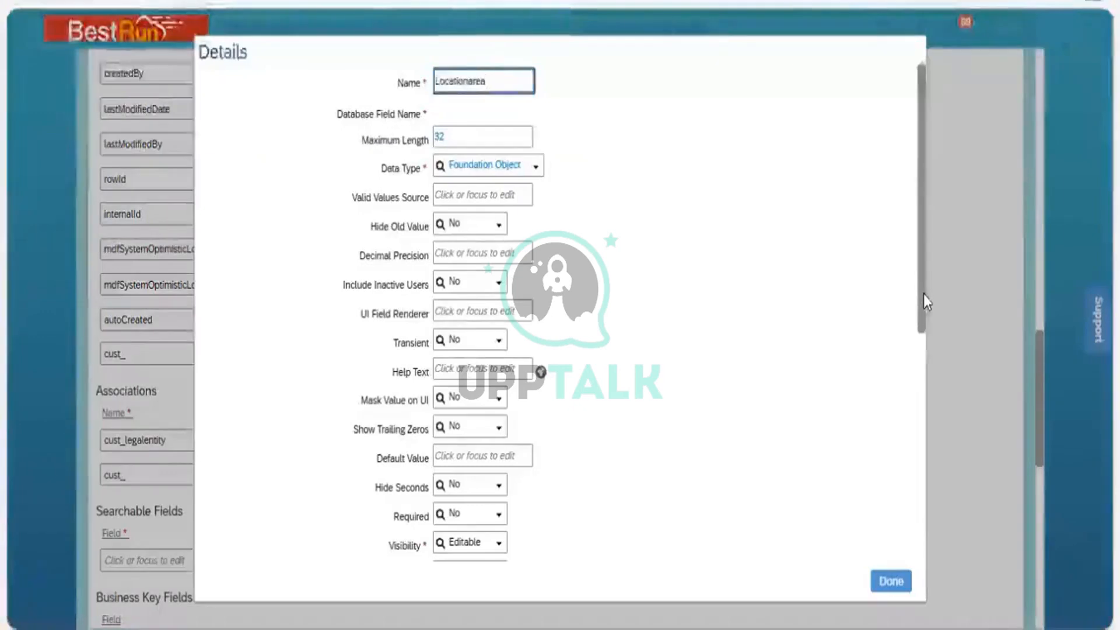
pyautogui.scroll(-1, 922, 350)
pyautogui.scroll(-2, 914, 407)
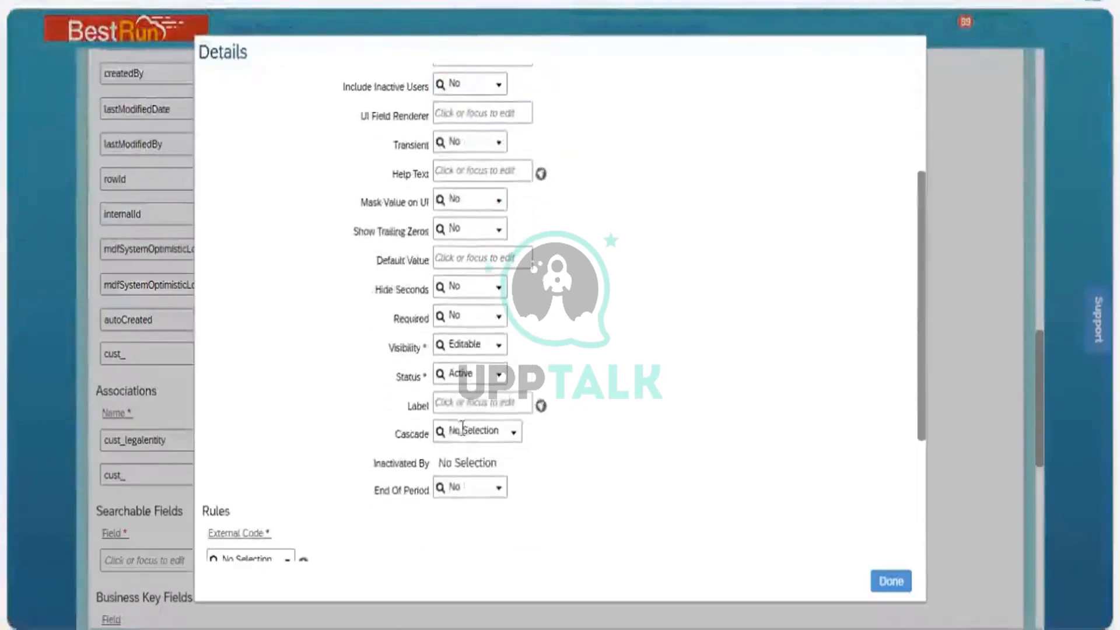
pyautogui.click(452, 404)
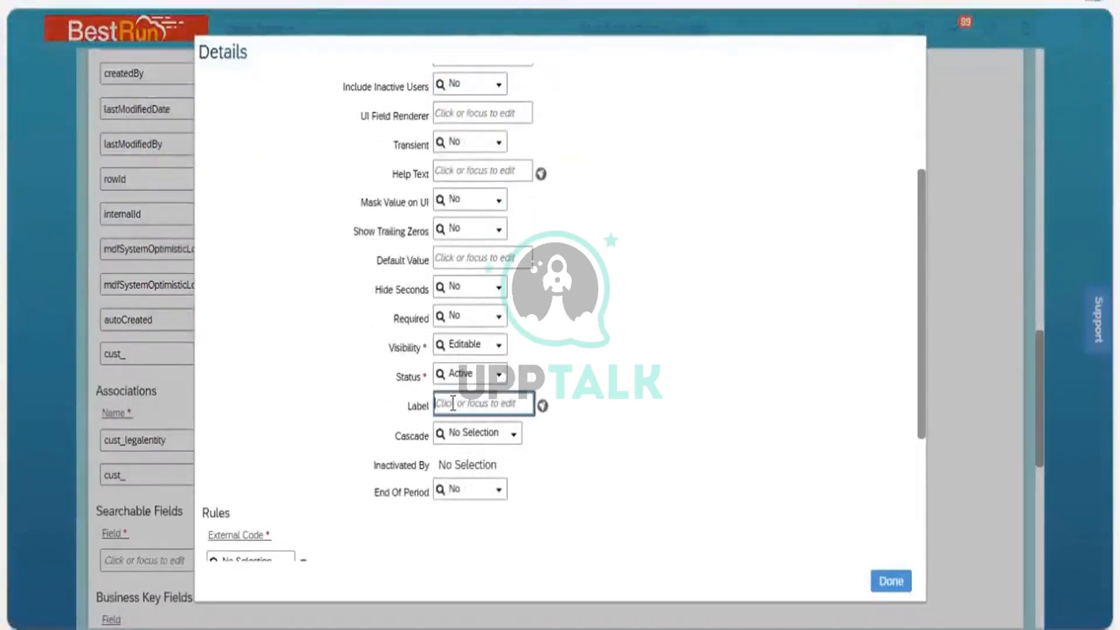
pyautogui.write('Locatio')
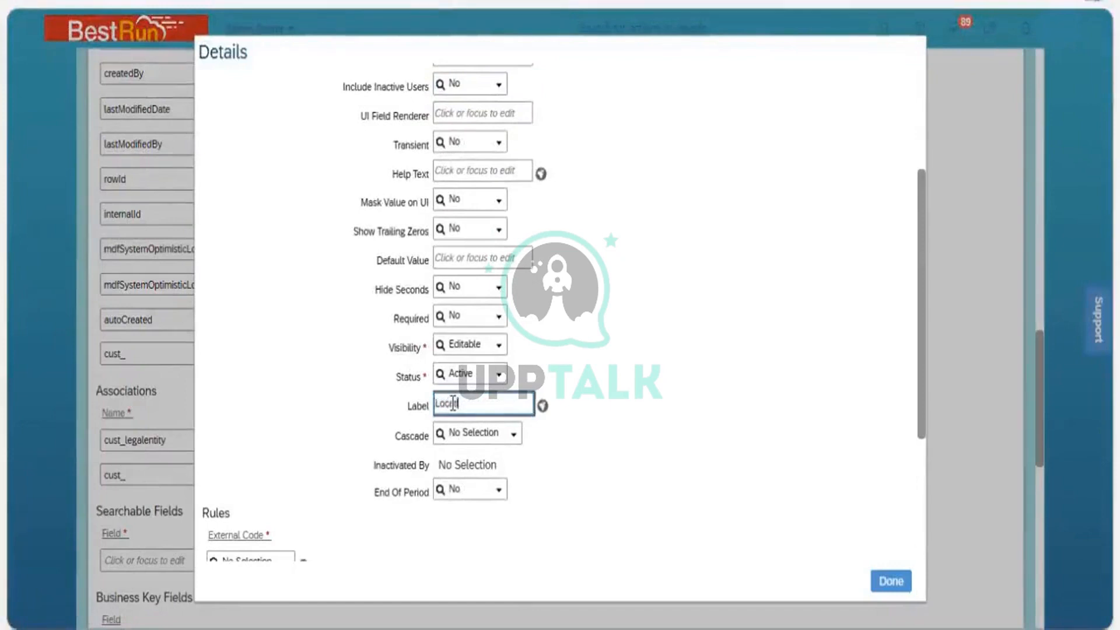
pyautogui.write('n Area')
pyautogui.click(891, 581)
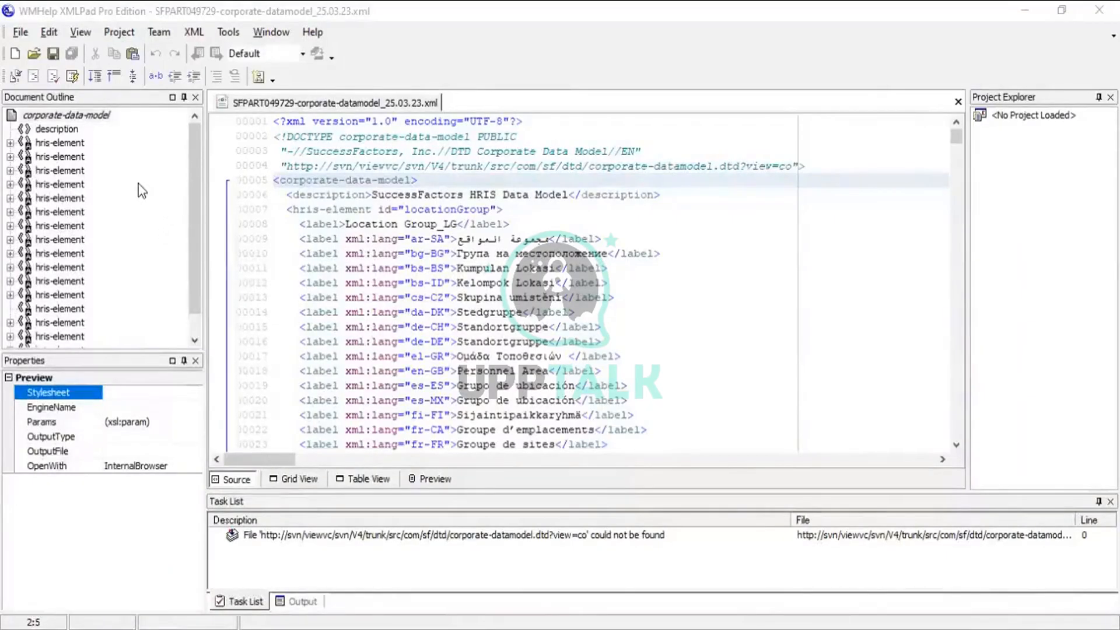
# - Switch to XMLPad and go to the location hris-element in the corporate data model file
pyautogui.click(66, 169)
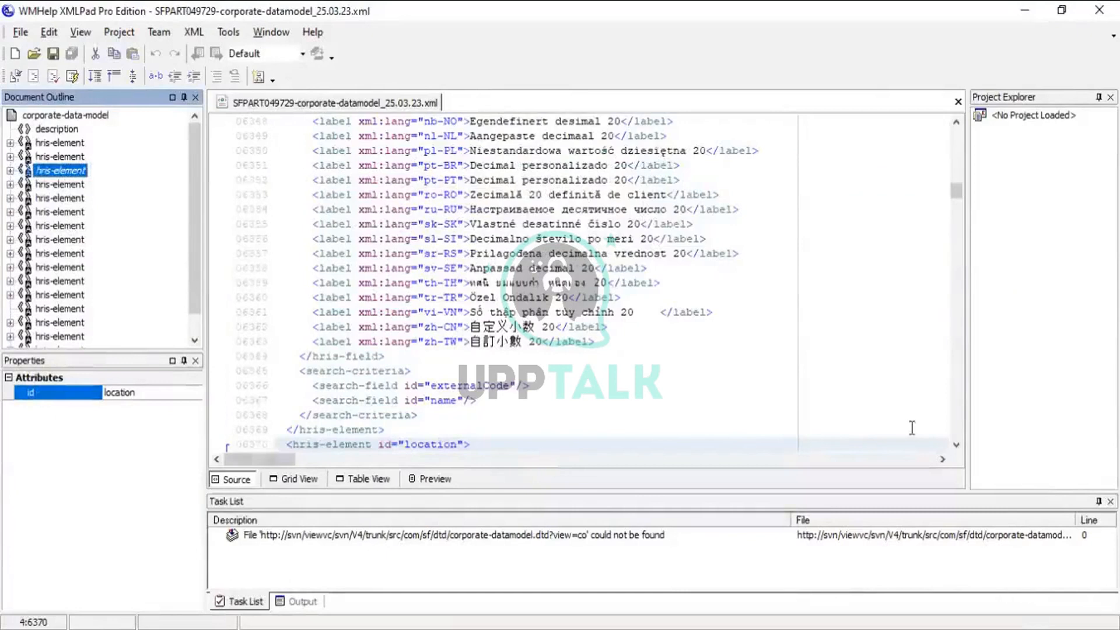
# - Find the location hris-element's opening line in the corporate data model and select its id value
pyautogui.click(956, 446)
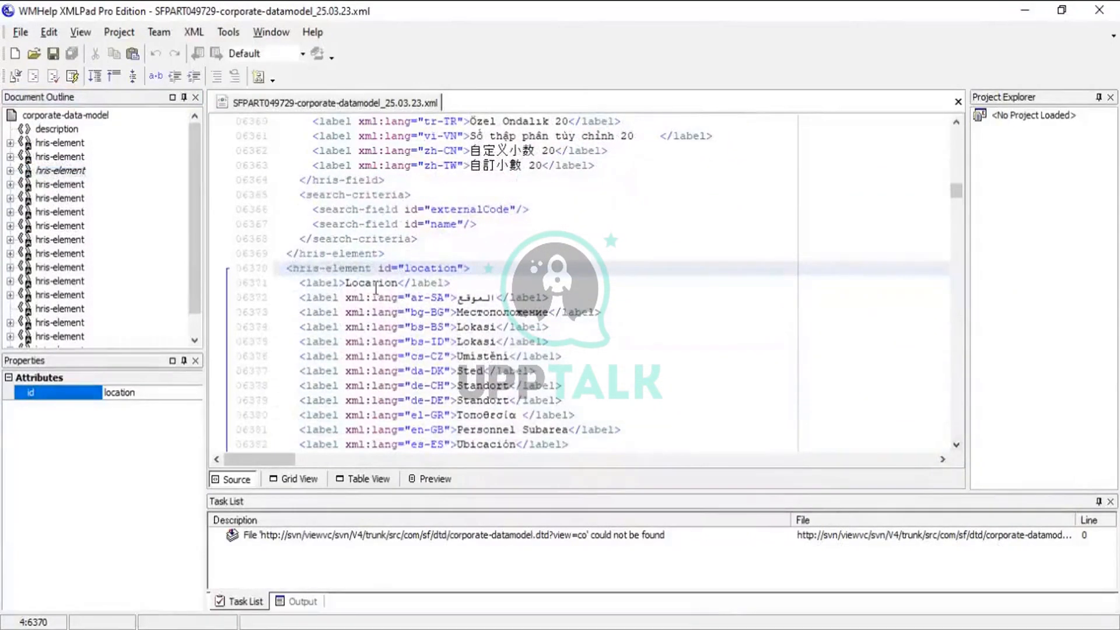
pyautogui.click(406, 270)
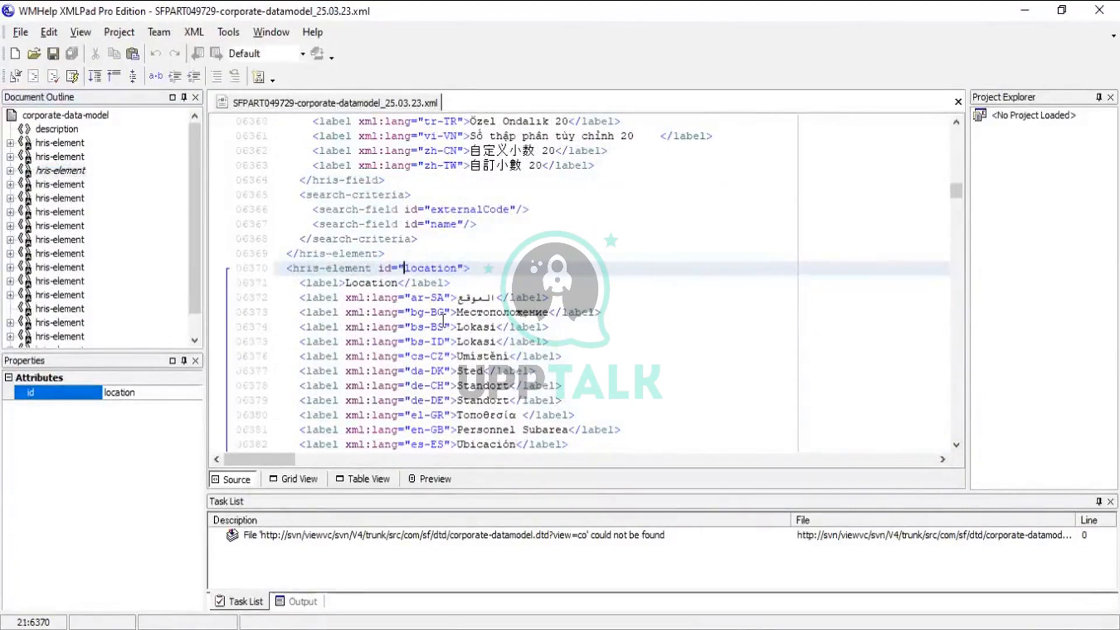
pyautogui.hotkey('shift', 'Right')
pyautogui.hotkey('shift', 'Right')
pyautogui.hotkey('shift', 'Right')
pyautogui.hotkey('shift', 'Right')
pyautogui.hotkey('shift', 'Right')
pyautogui.hotkey('shift', 'Right')
pyautogui.hotkey('shift', 'Right')
pyautogui.hotkey('shift', 'Right')
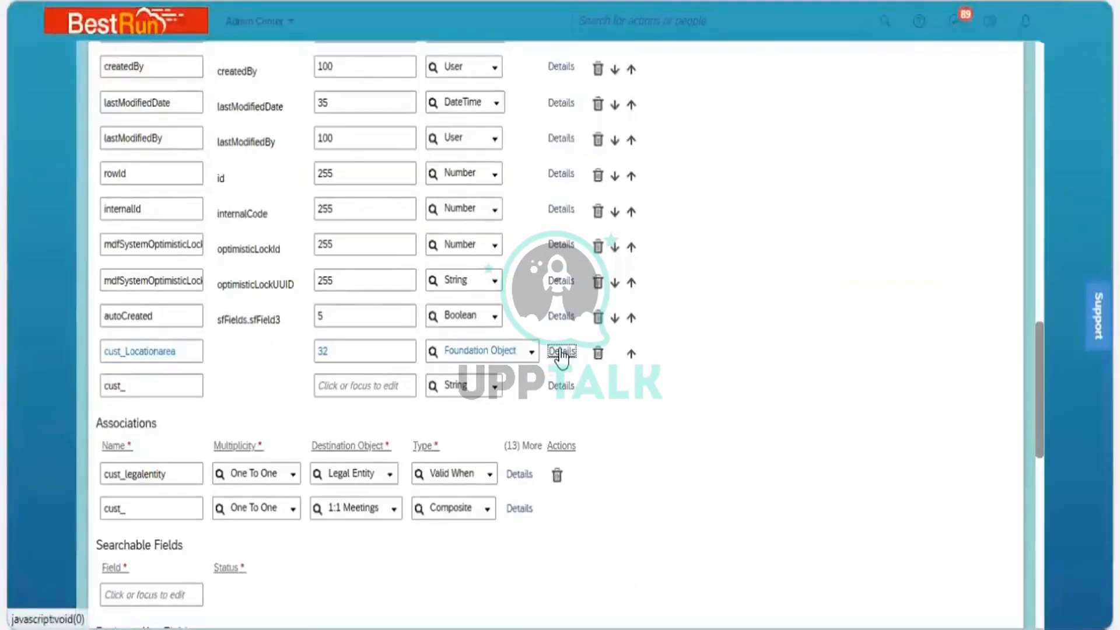
# - Set the cust_Locationarea field's Valid Values Source to location and save the Business Unit object definition
pyautogui.click(561, 352)
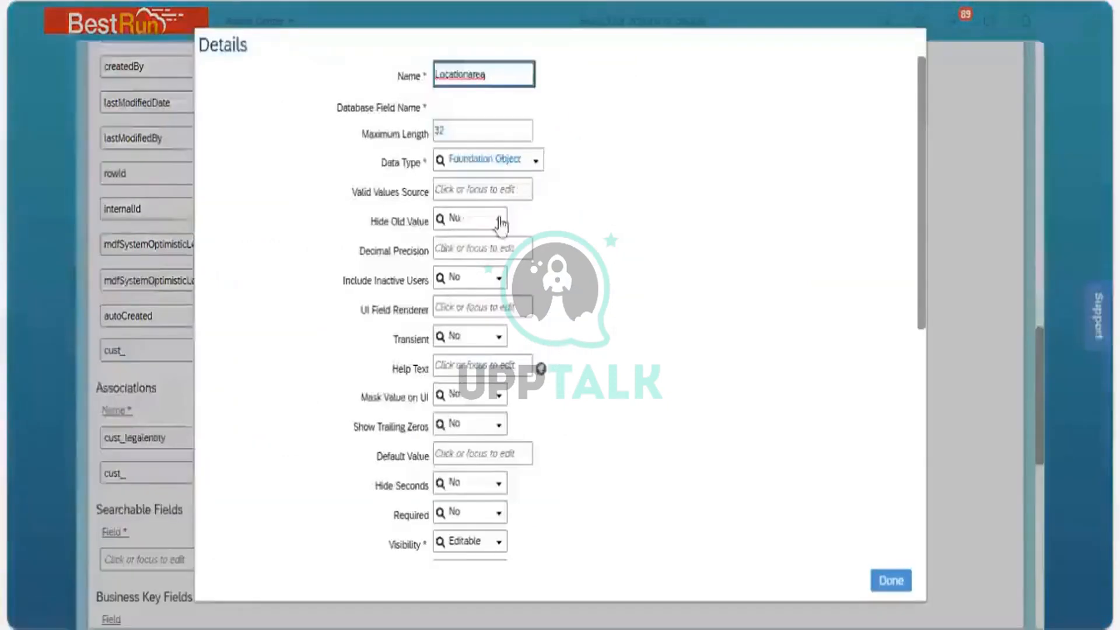
pyautogui.click(472, 192)
pyautogui.write('location')
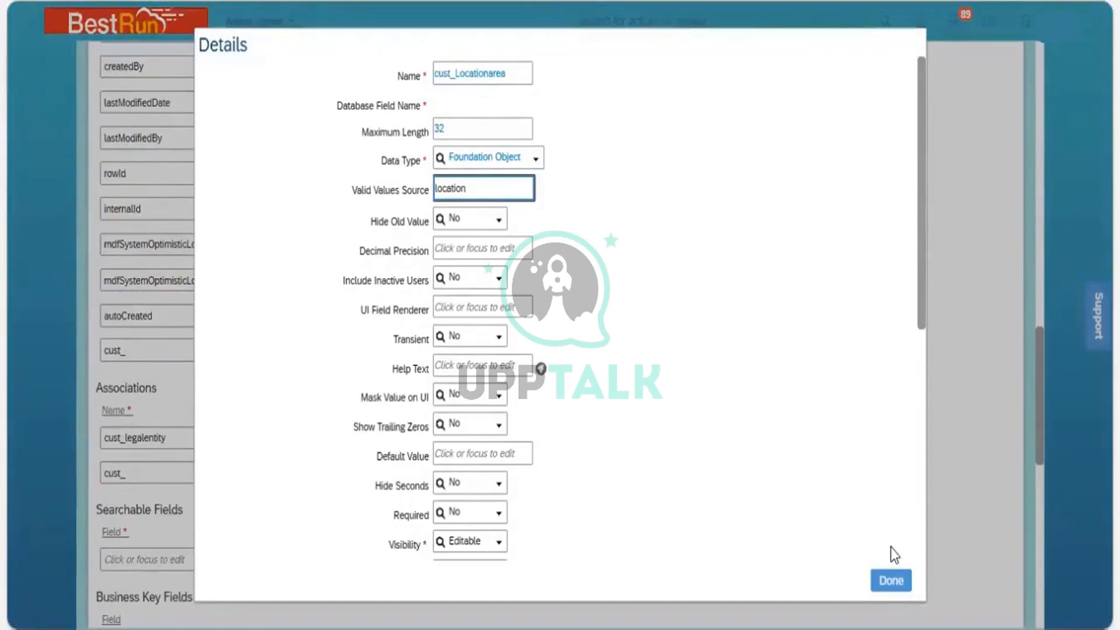
pyautogui.click(899, 576)
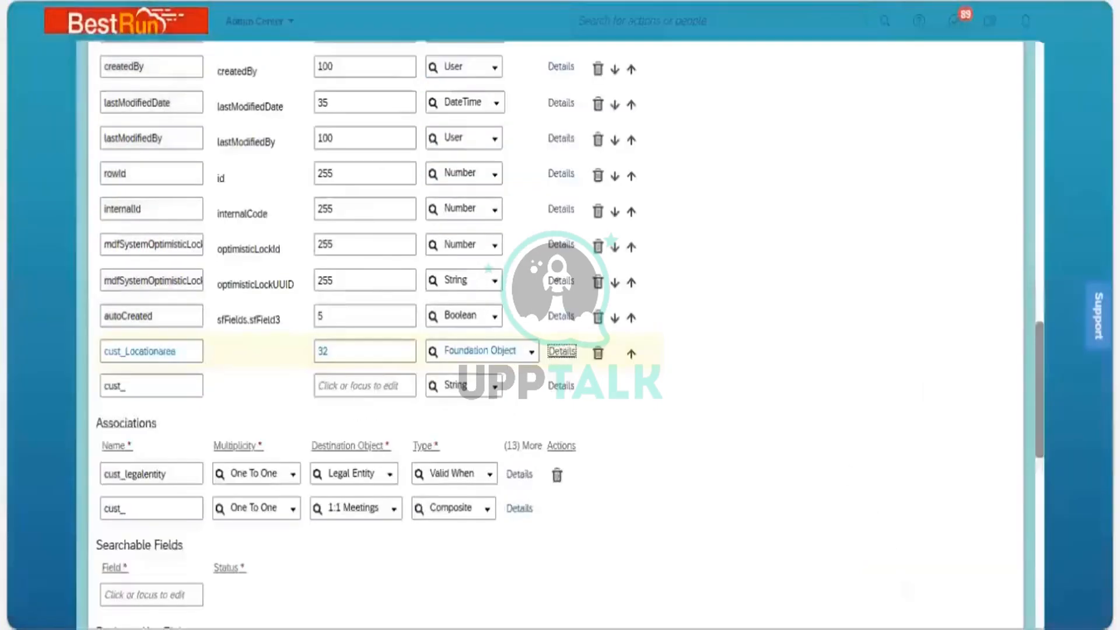
pyautogui.moveTo(1039, 441); pyautogui.dragTo(1039, 613)
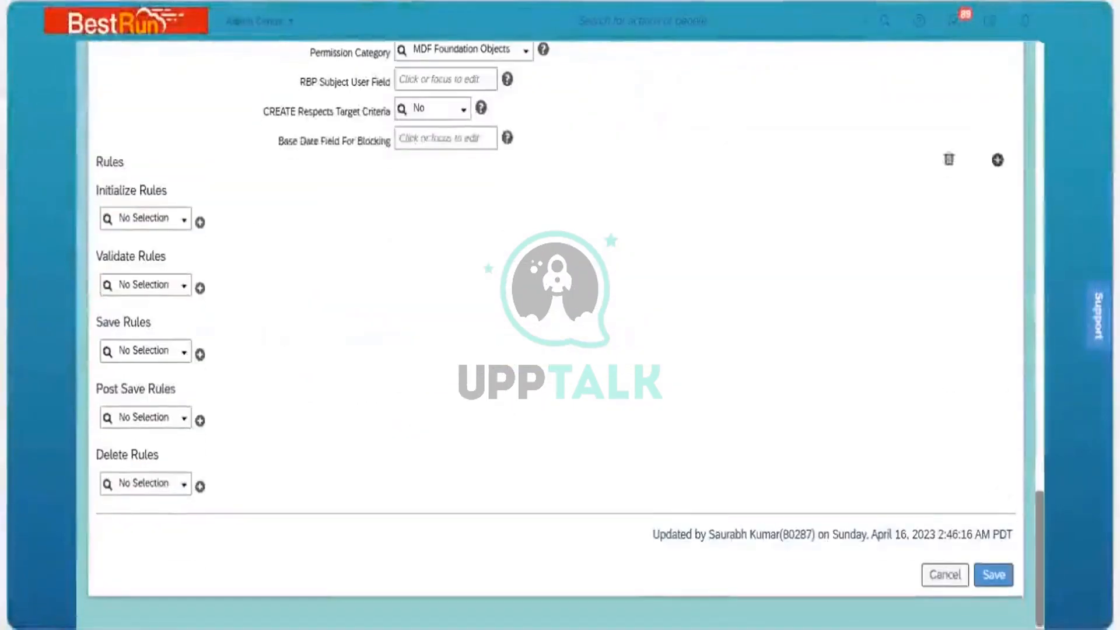
pyautogui.click(994, 576)
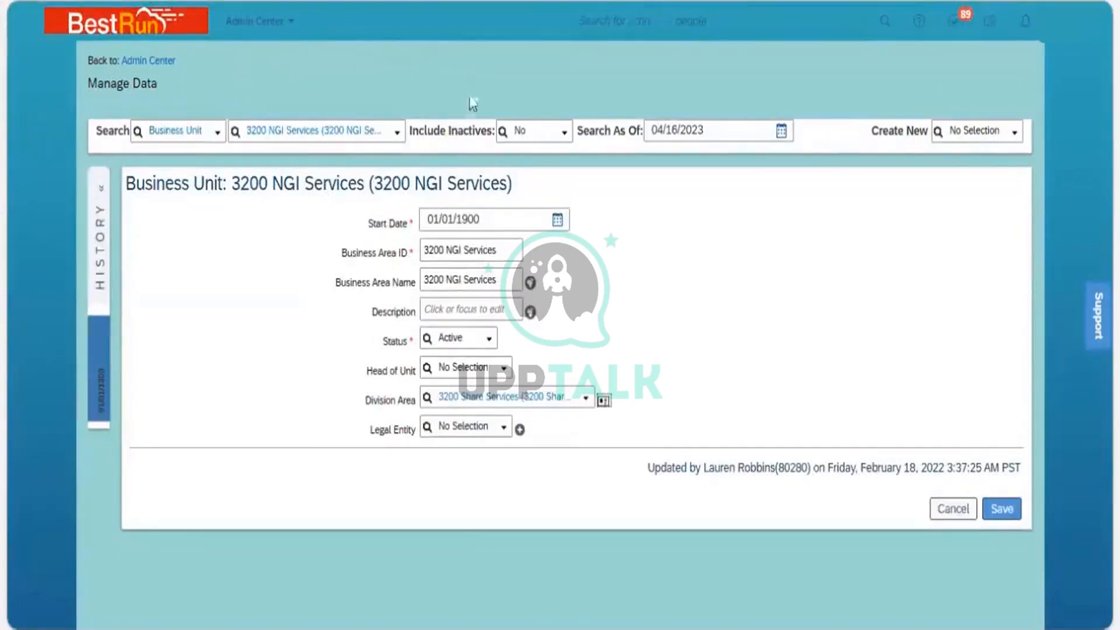
# - Reload the 3200 NGI Services business unit in Manage Data and show its Location Area choices in correction mode
pyautogui.press('F5')
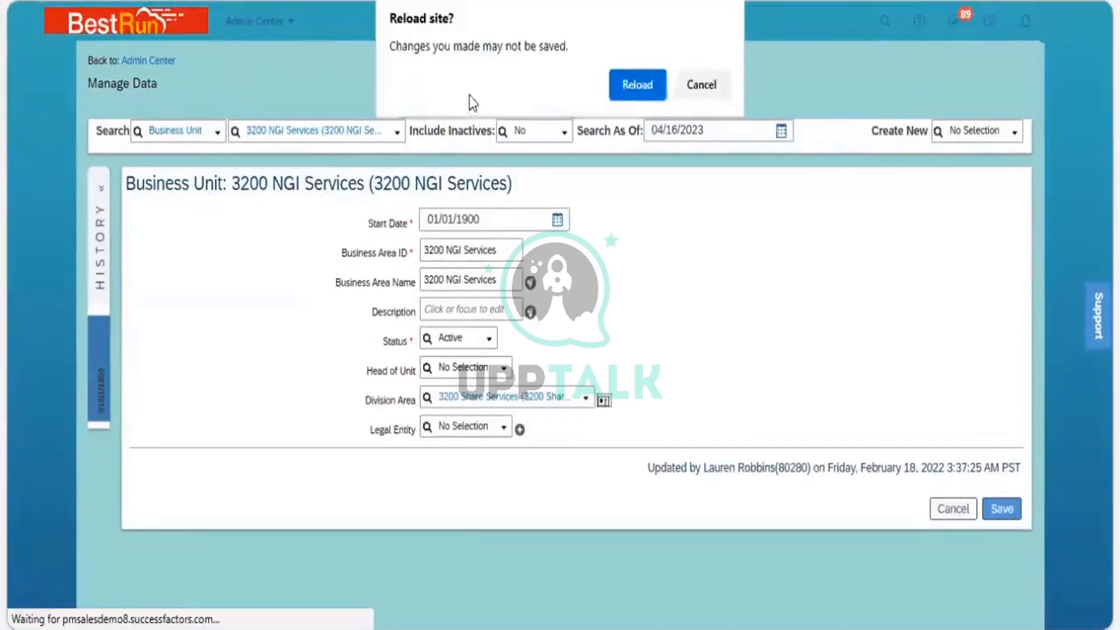
pyautogui.click(624, 89)
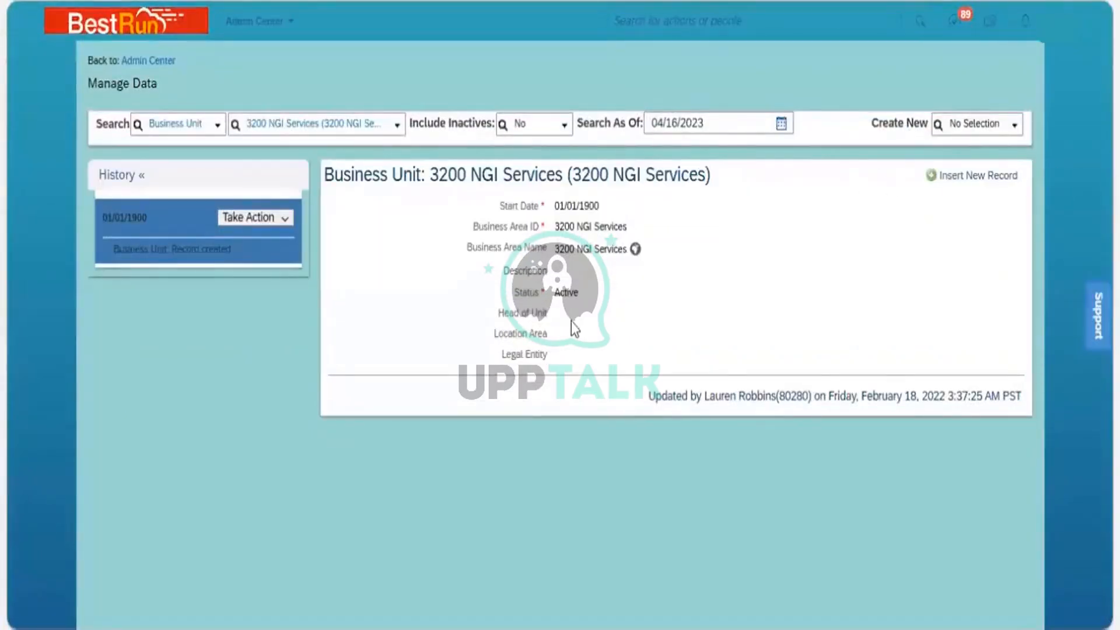
pyautogui.click(290, 216)
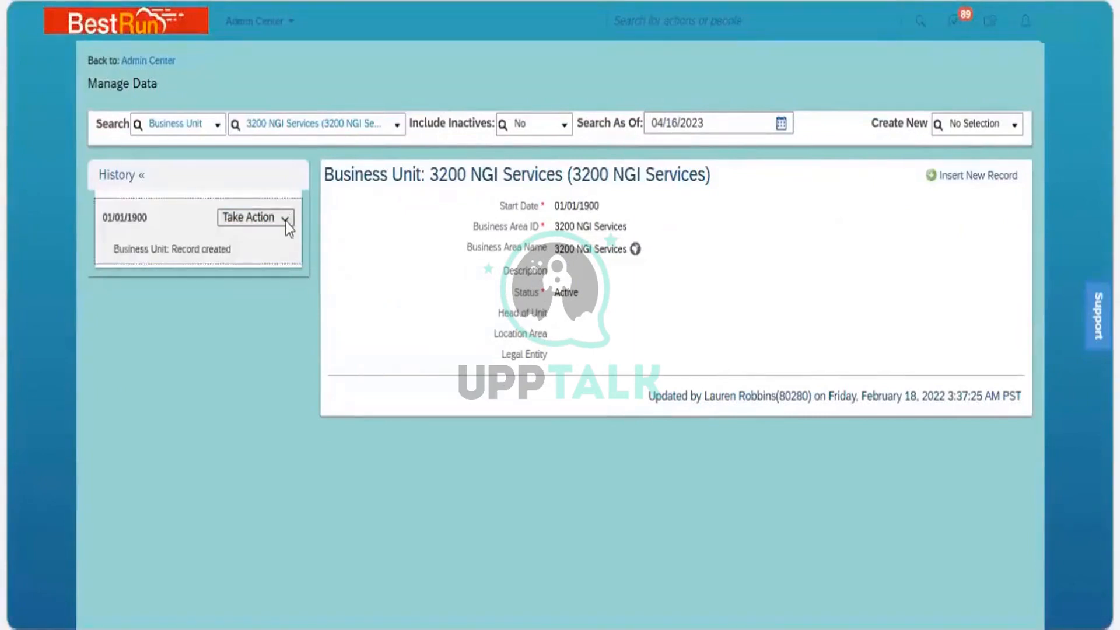
pyautogui.click(290, 241)
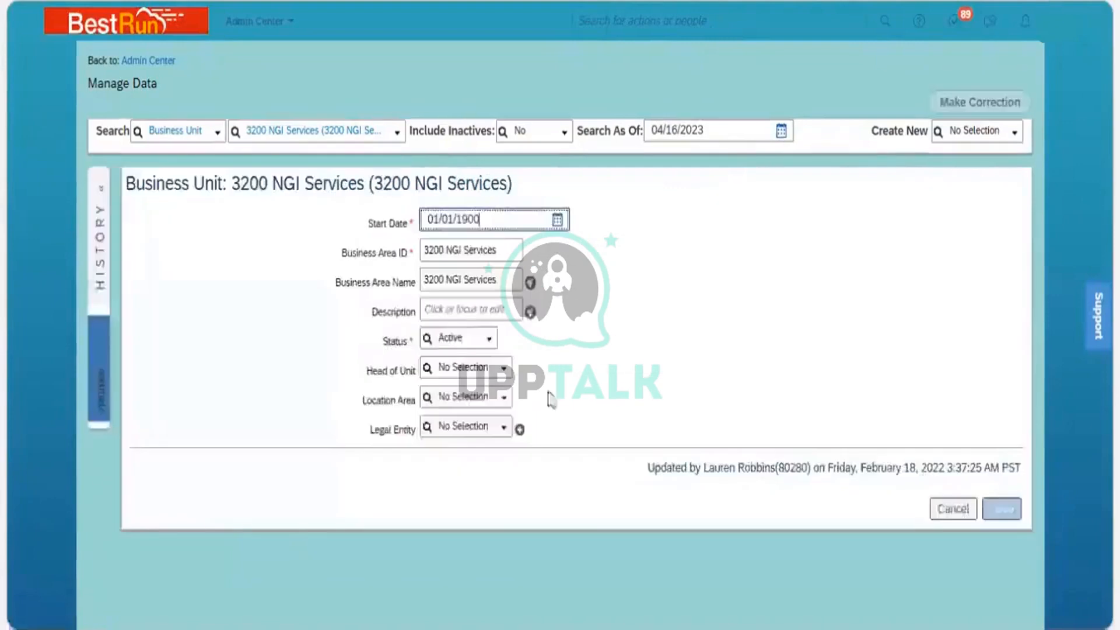
pyautogui.click(504, 400)
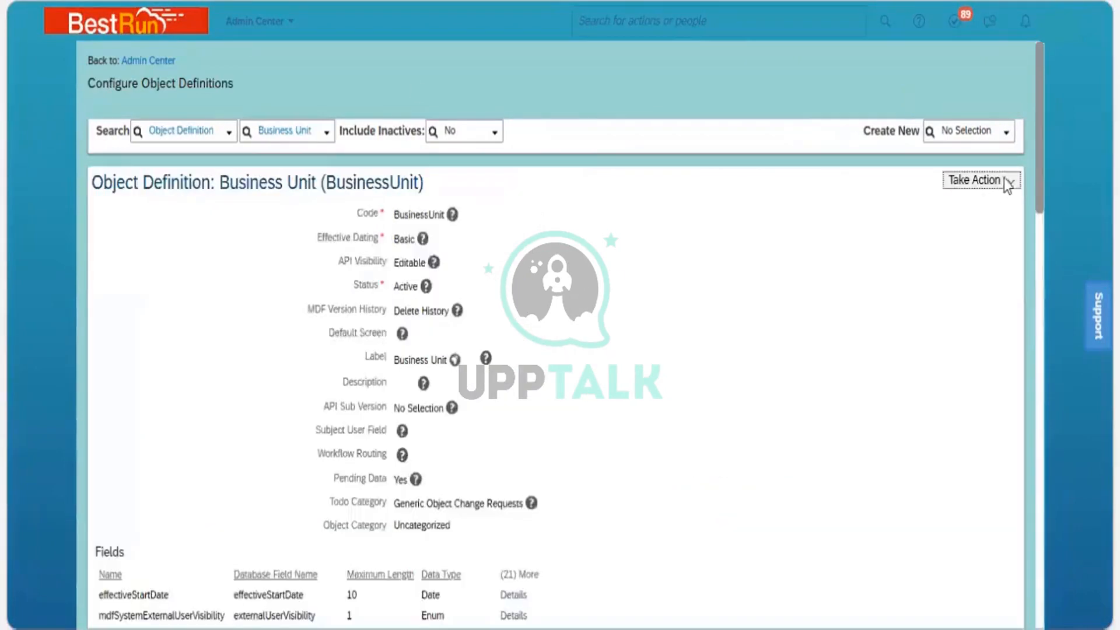
# - Open the Business Unit object definition for correction and check the Valid Values Source in the cust_Locationarea field's details
pyautogui.click(1014, 185)
pyautogui.click(950, 210)
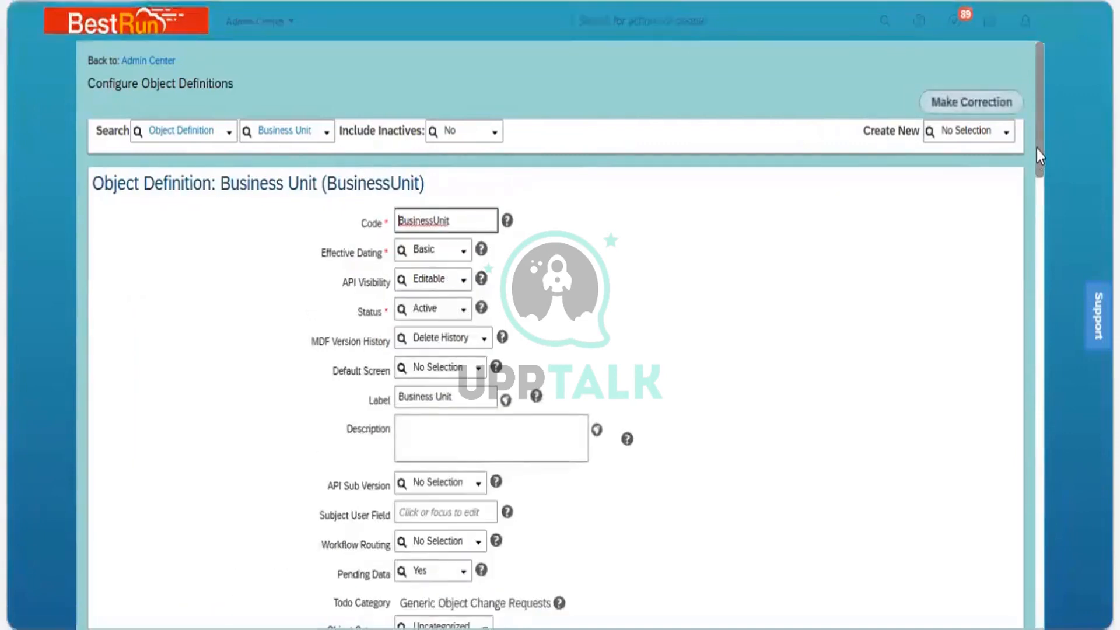
pyautogui.moveTo(1035, 170); pyautogui.dragTo(1042, 457)
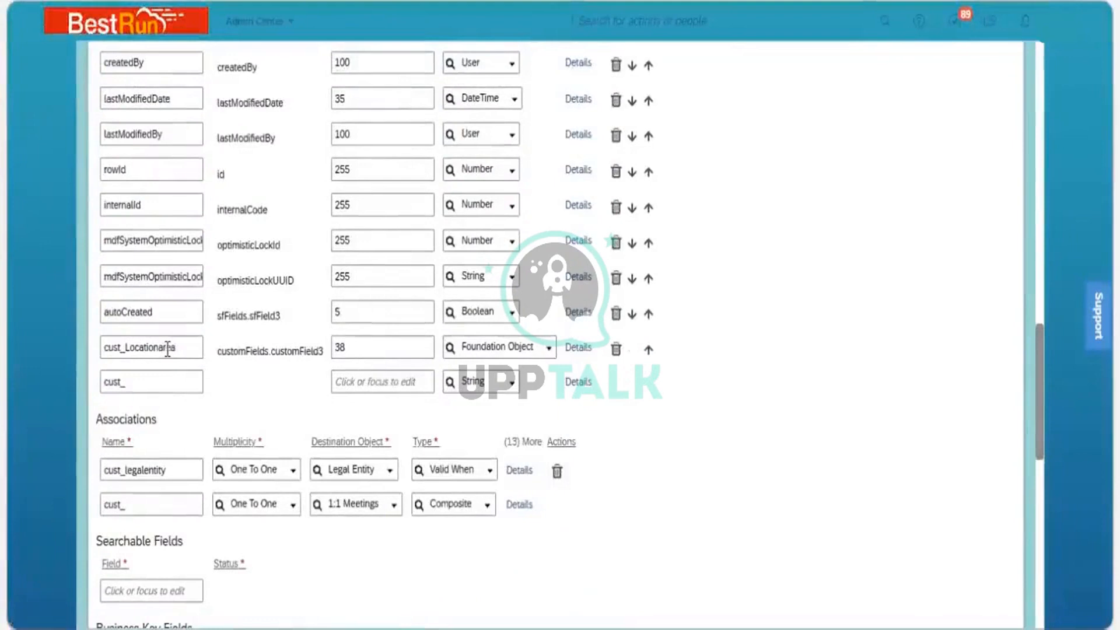
pyautogui.click(548, 350)
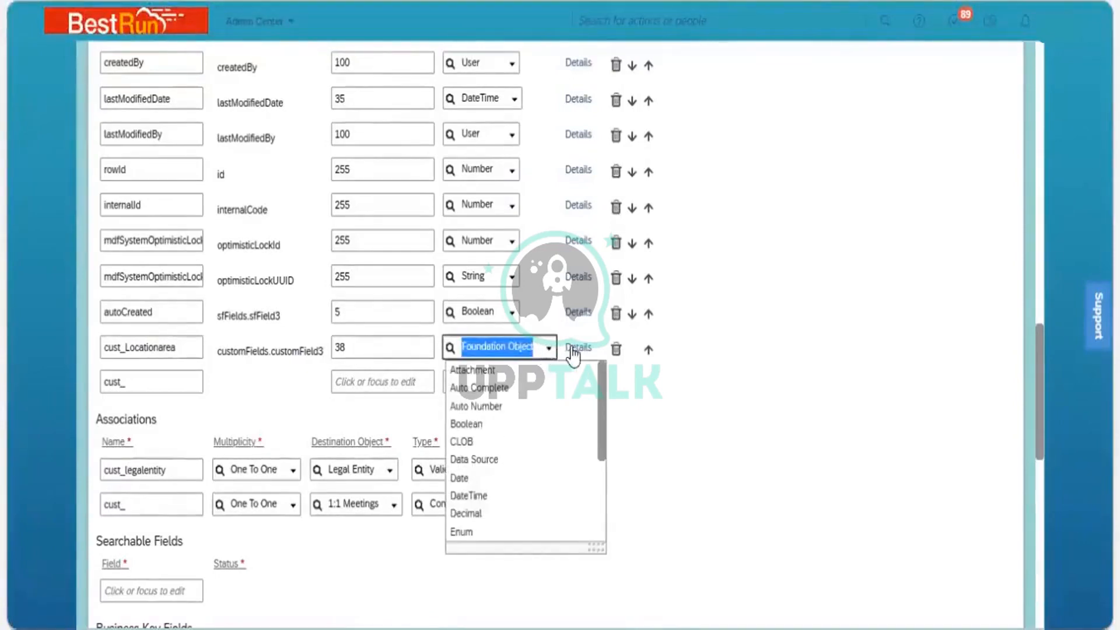
pyautogui.click(569, 348)
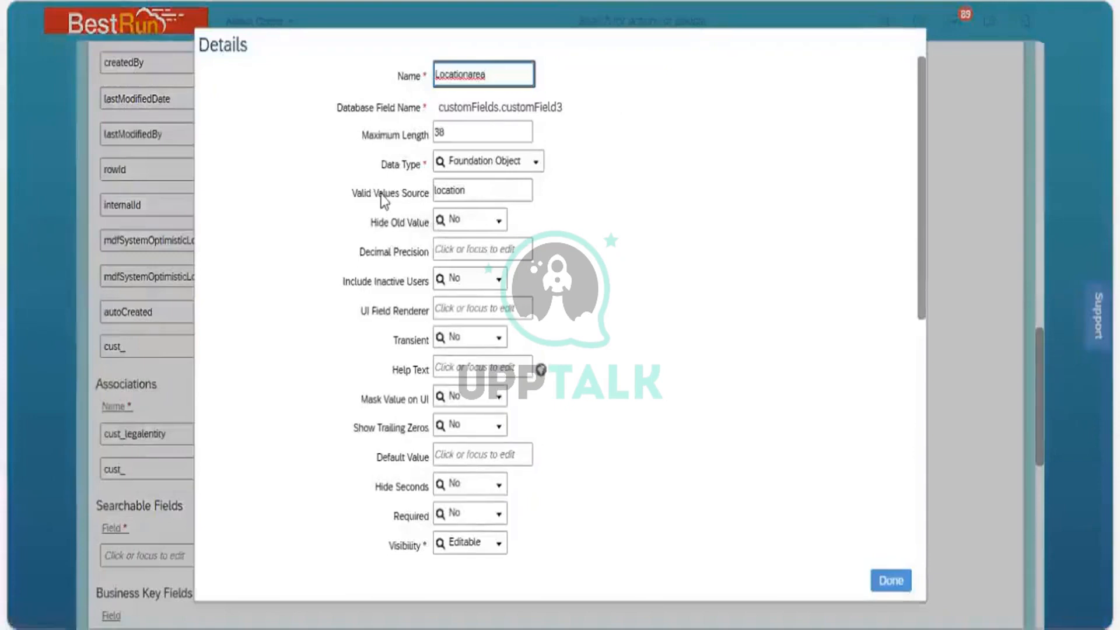
pyautogui.click(451, 196)
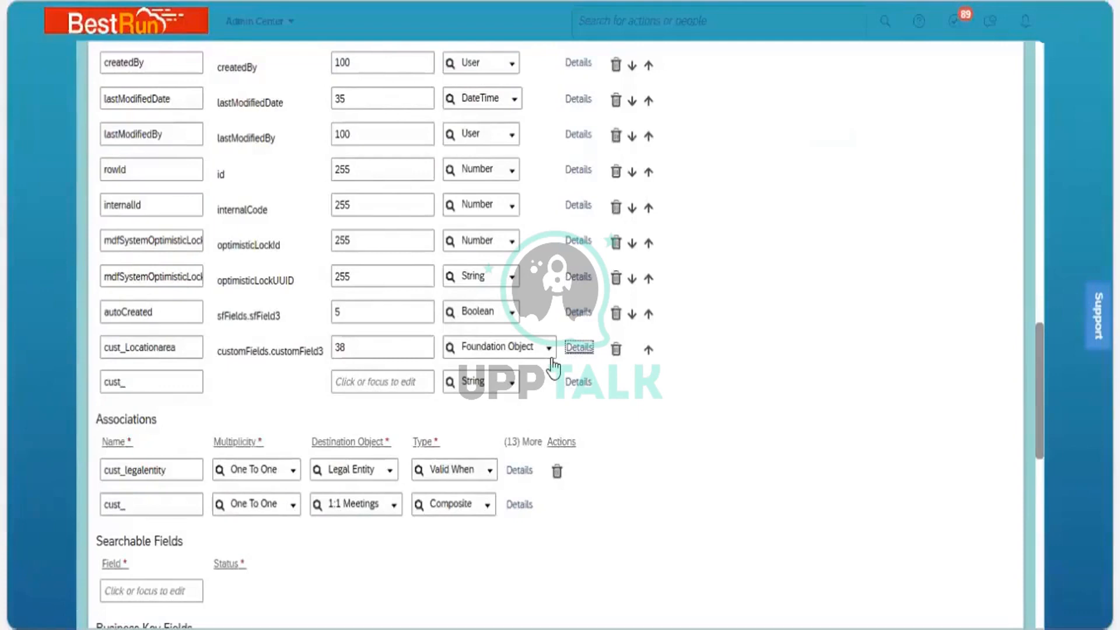
# - Delete the cust_Locationarea field from the Business Unit object definition and save it
pyautogui.click(616, 349)
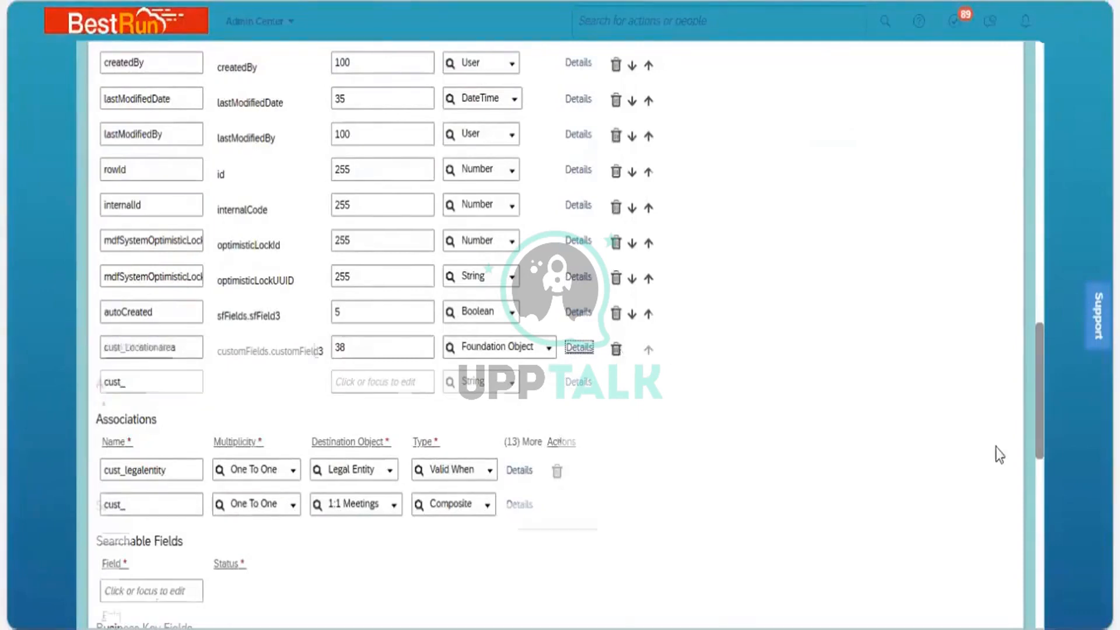
pyautogui.moveTo(1038, 443); pyautogui.dragTo(1038, 608)
pyautogui.click(992, 570)
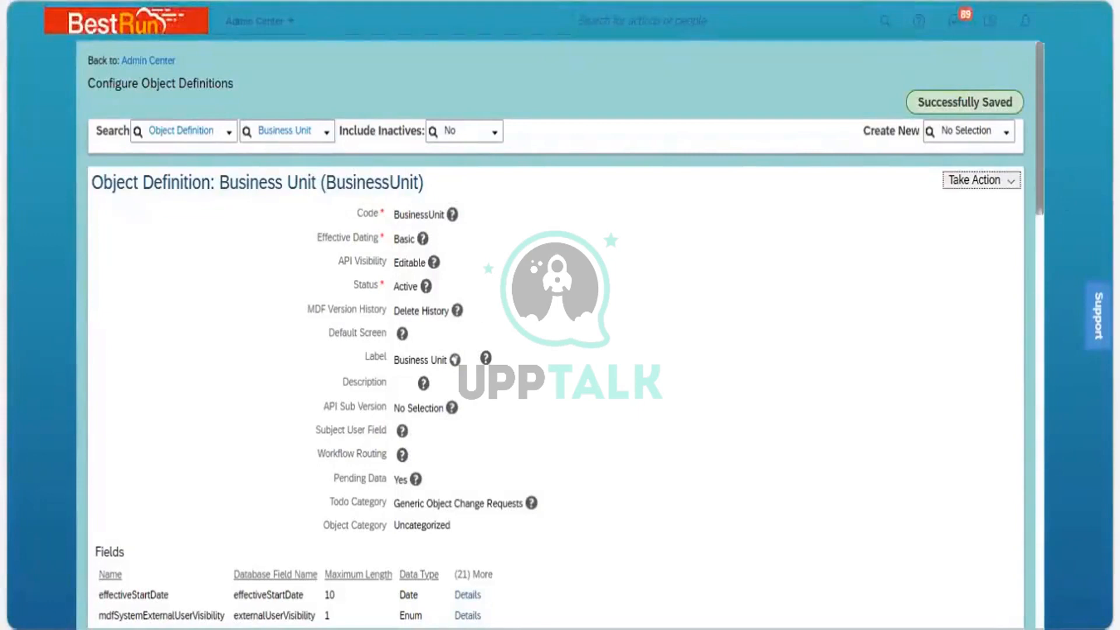
# - Review the Business Unit definition's field list and examine the details of the effectiveStartDate field
pyautogui.scroll(-5, 1041, 217)
pyautogui.scroll(-2, 1047, 272)
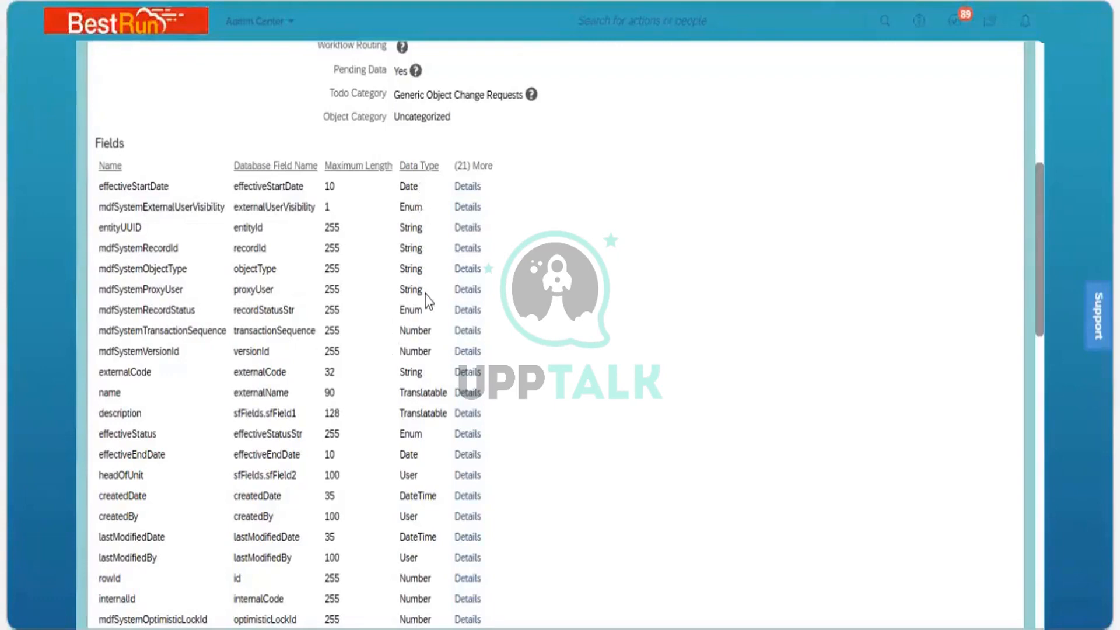
pyautogui.click(468, 186)
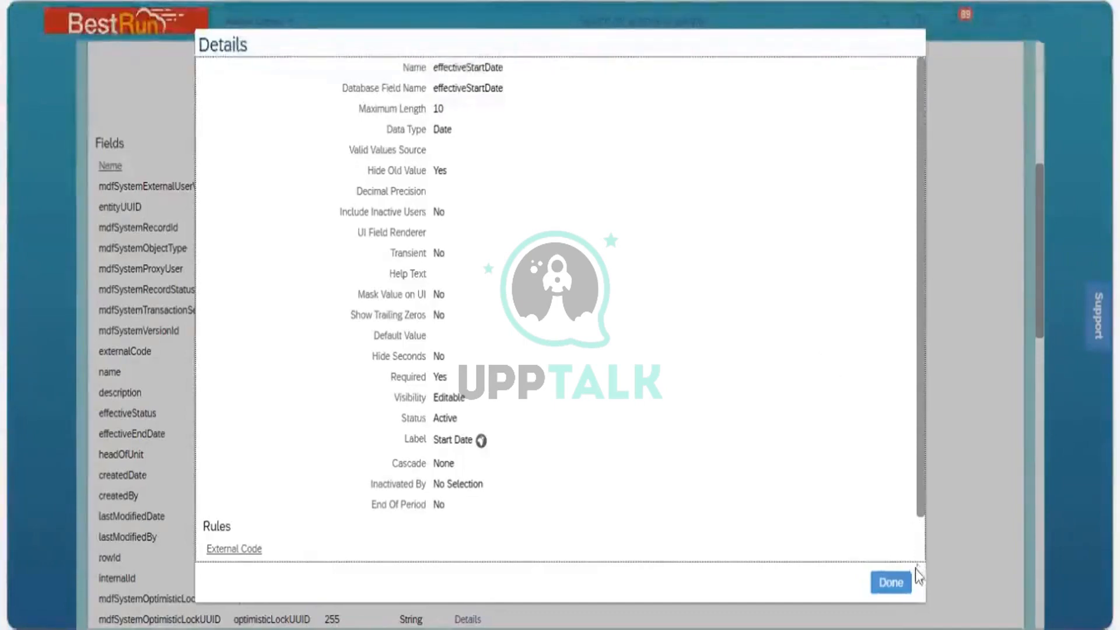
pyautogui.click(890, 583)
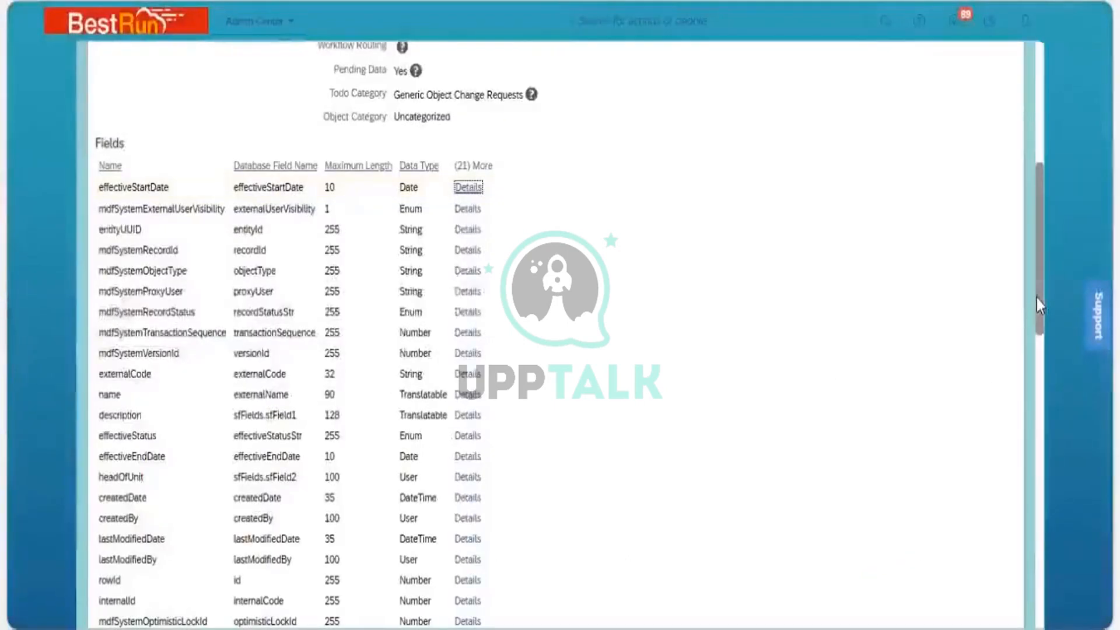
pyautogui.moveTo(1037, 298); pyautogui.dragTo(1027, 117)
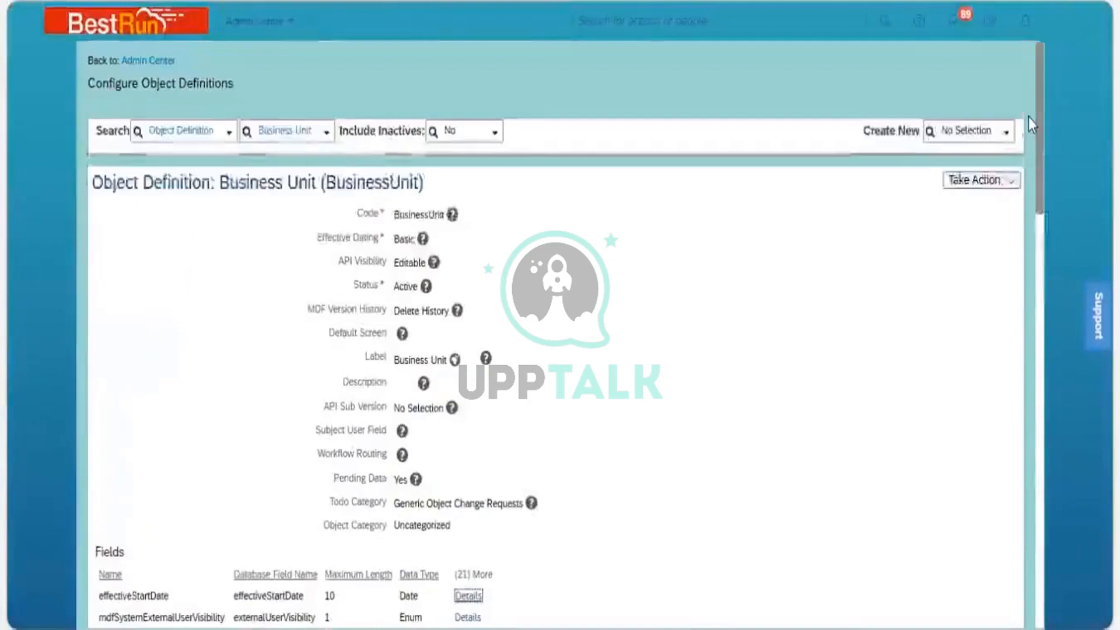